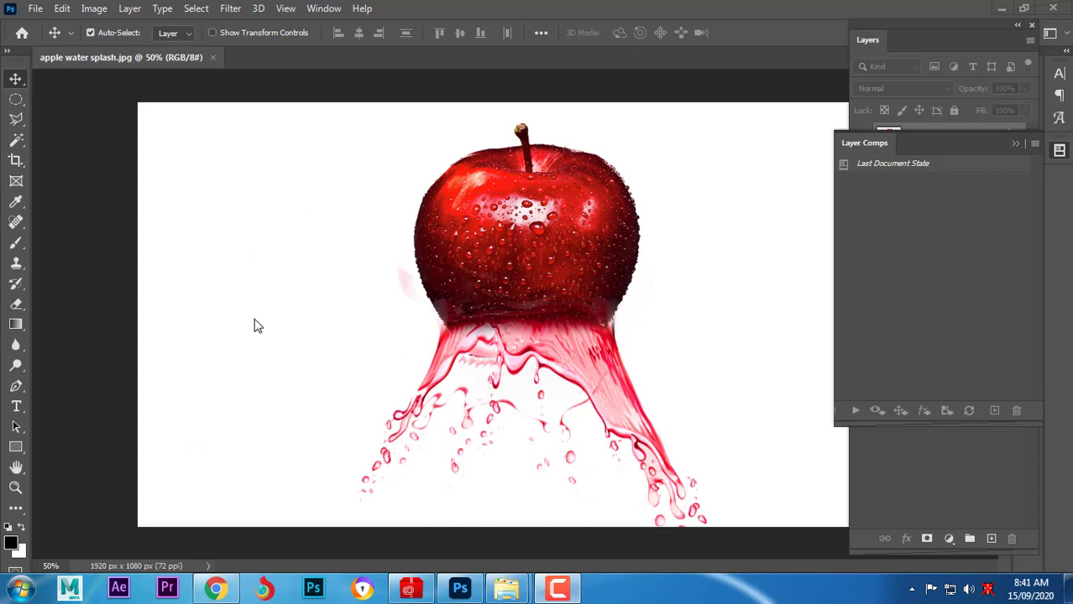
Open the red-apple photo, then close it again.
{"action": "left_click", "coordinate": [34, 10]}
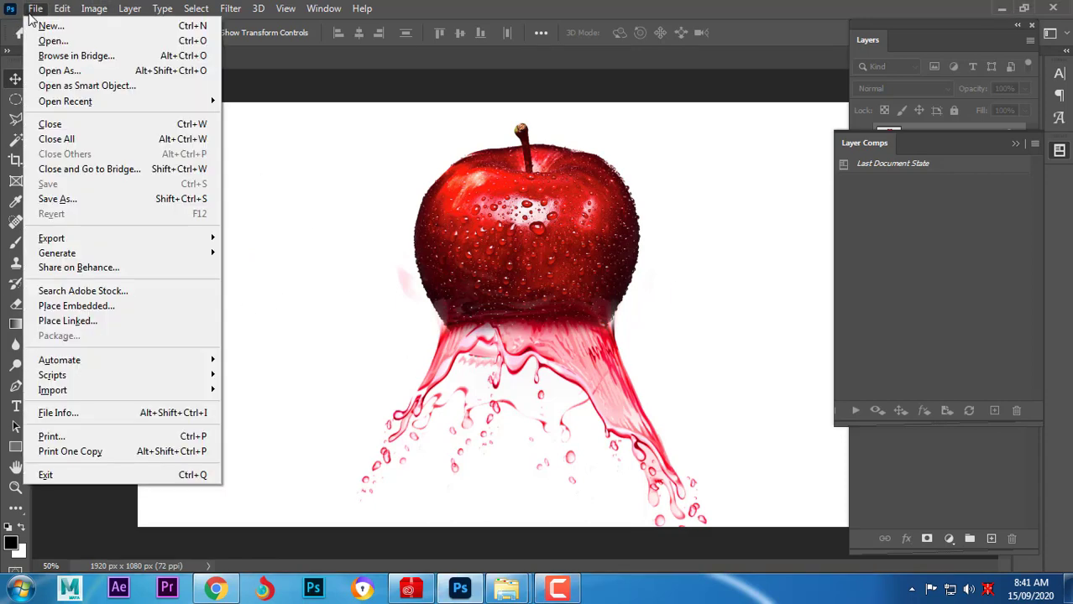
{"action": "left_click", "coordinate": [80, 44]}
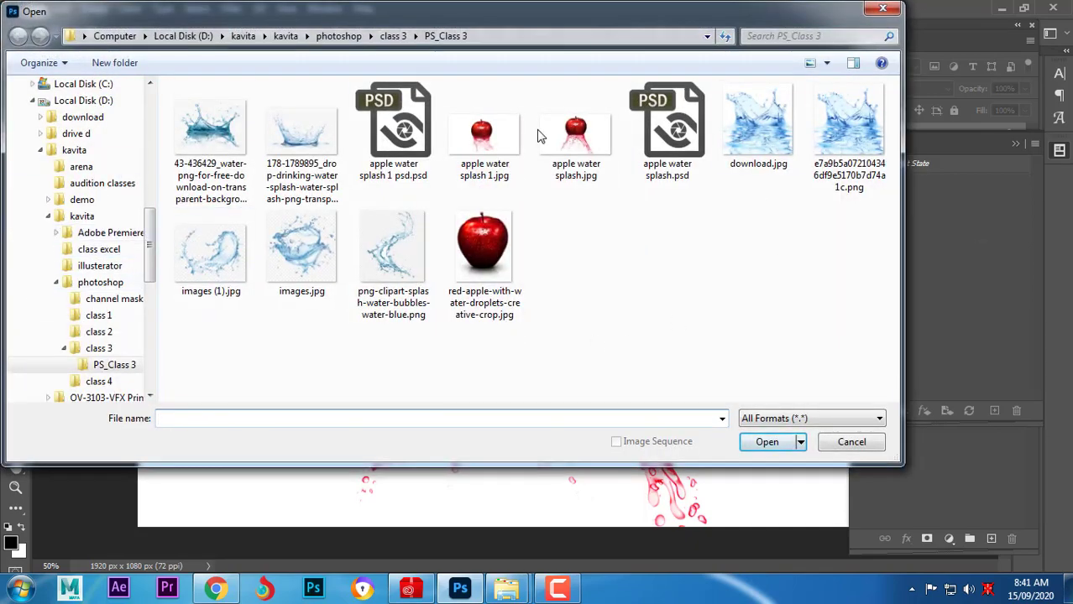
{"action": "double_click", "coordinate": [489, 277]}
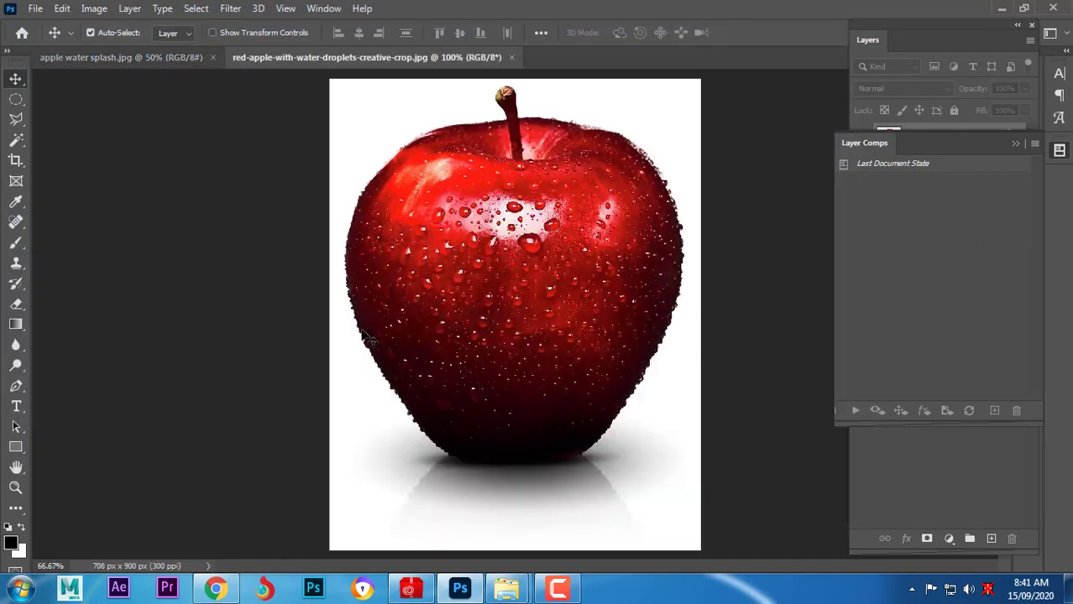
{"action": "left_click", "coordinate": [512, 57]}
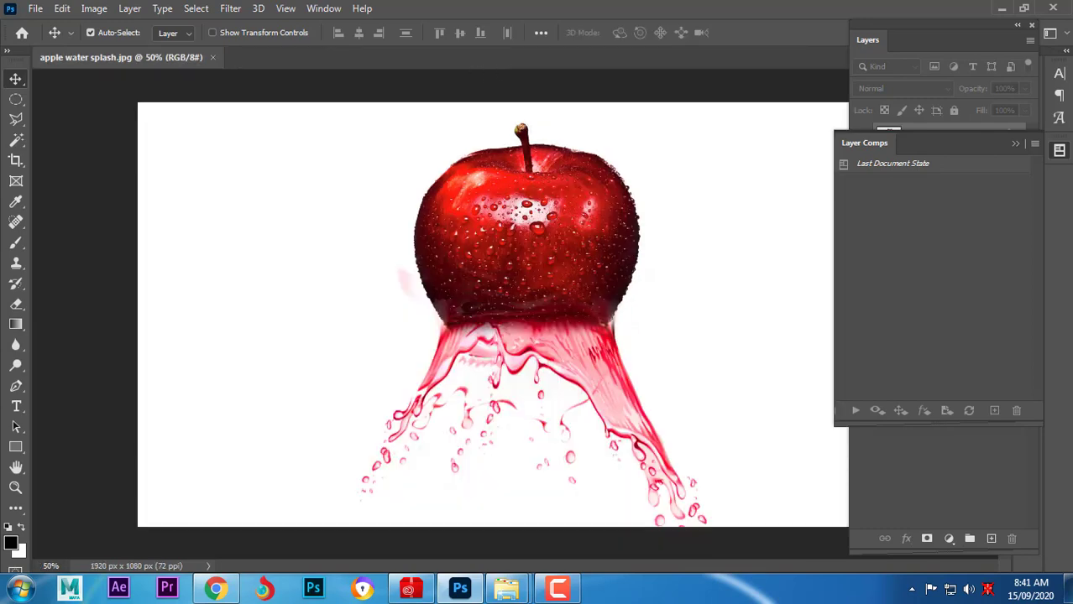
Create a new white 1920×1080 document from the 1080p preset.
{"action": "left_click", "coordinate": [35, 9]}
{"action": "left_click", "coordinate": [35, 8]}
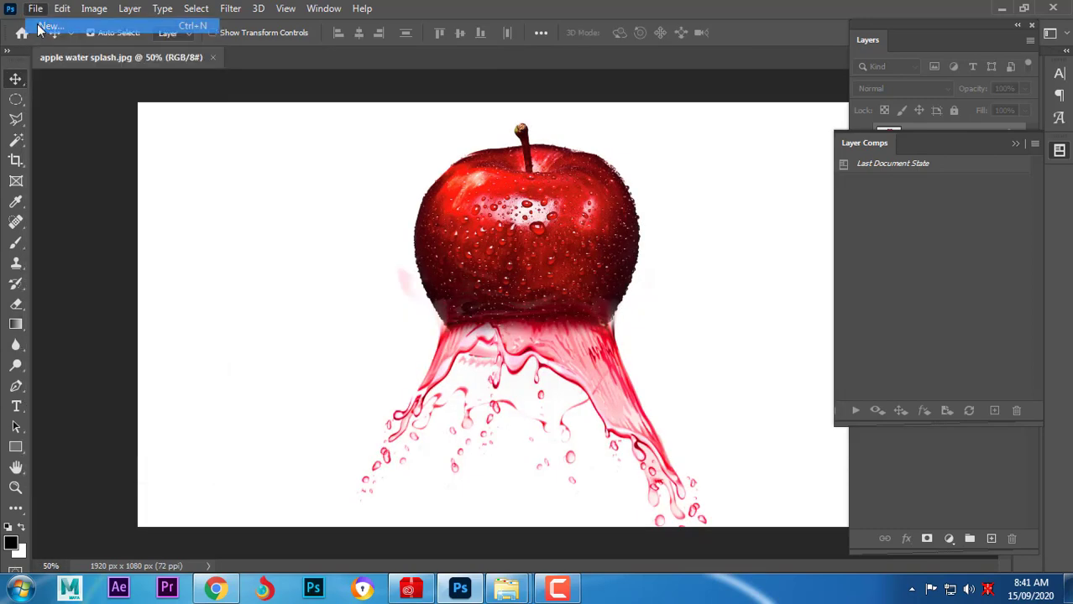
{"action": "key", "text": "ctrl+n"}
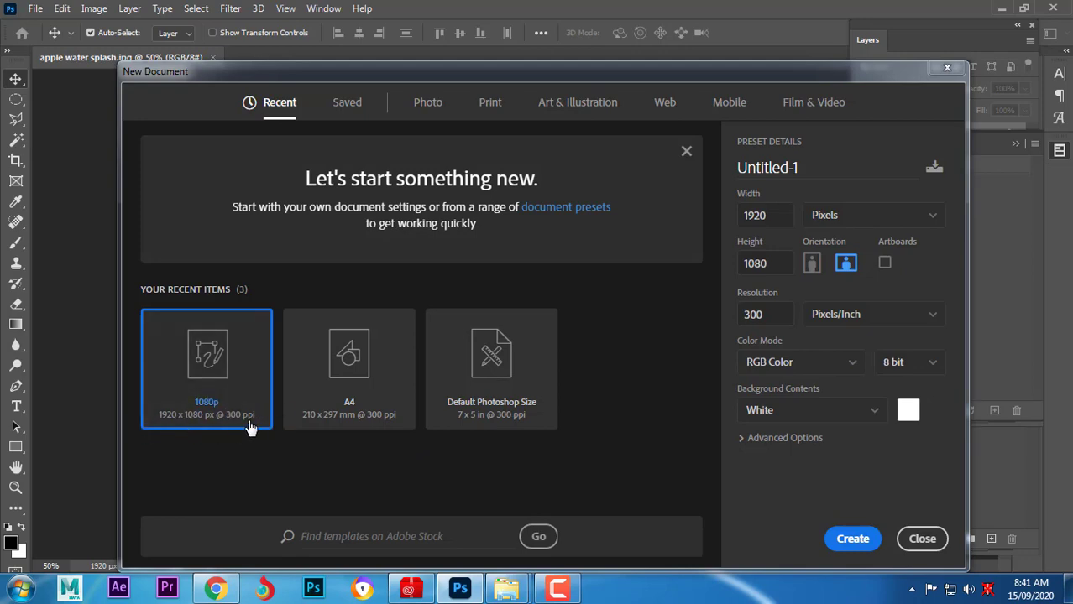
{"action": "left_click", "coordinate": [852, 538]}
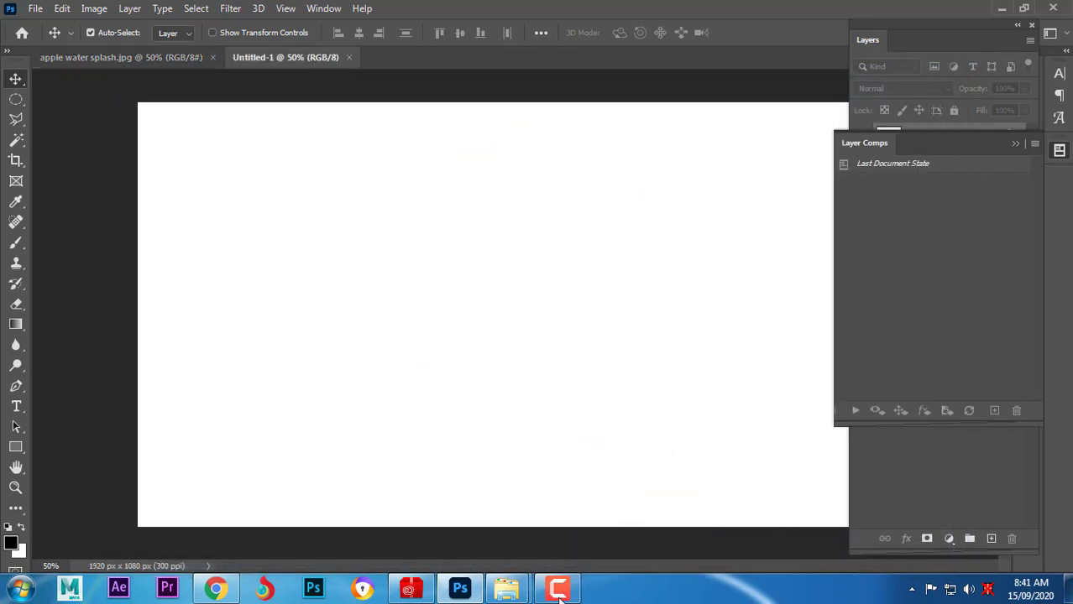
Reopen red-apple-with-water-droplets-creative-crop.jpg.
{"action": "left_click", "coordinate": [35, 10]}
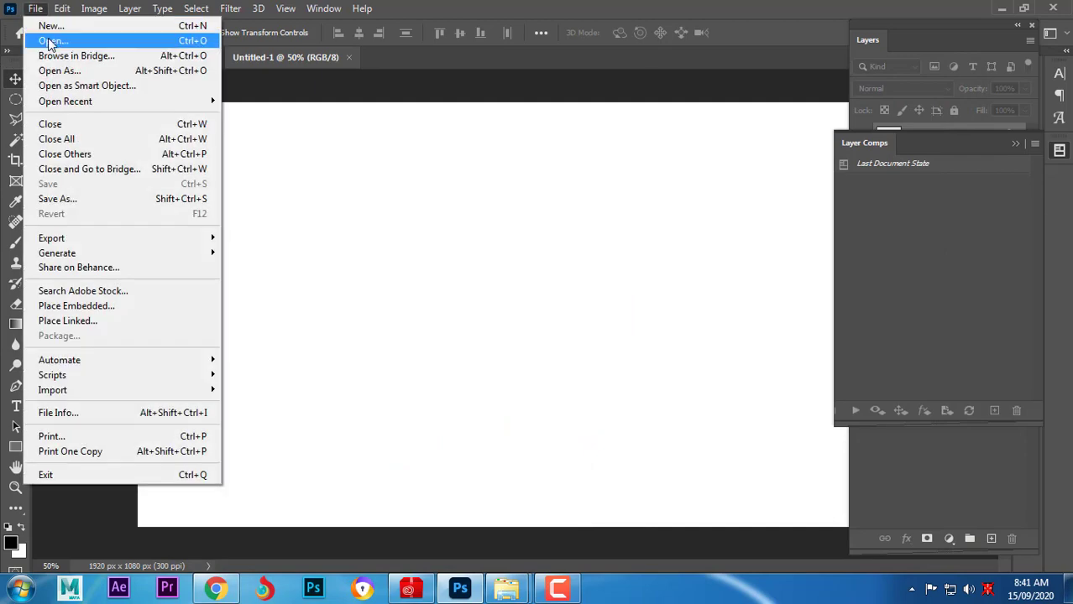
{"action": "left_click", "coordinate": [48, 37]}
{"action": "double_click", "coordinate": [484, 252]}
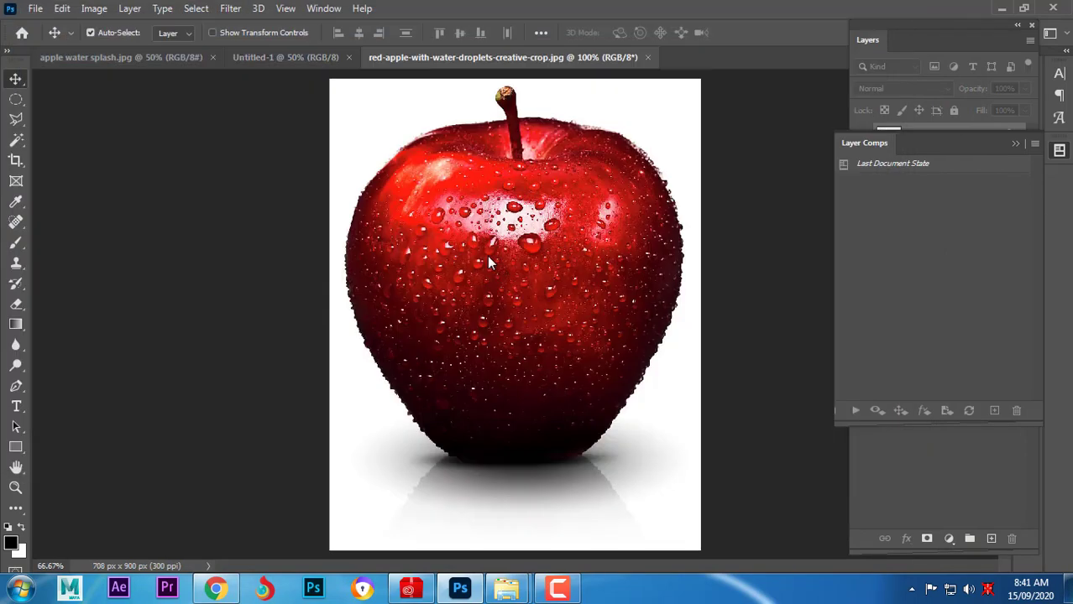
Magic Wand-select the white background, copy the apple onto Layer 1, and hide the Background layer.
{"action": "left_click", "coordinate": [25, 146]}
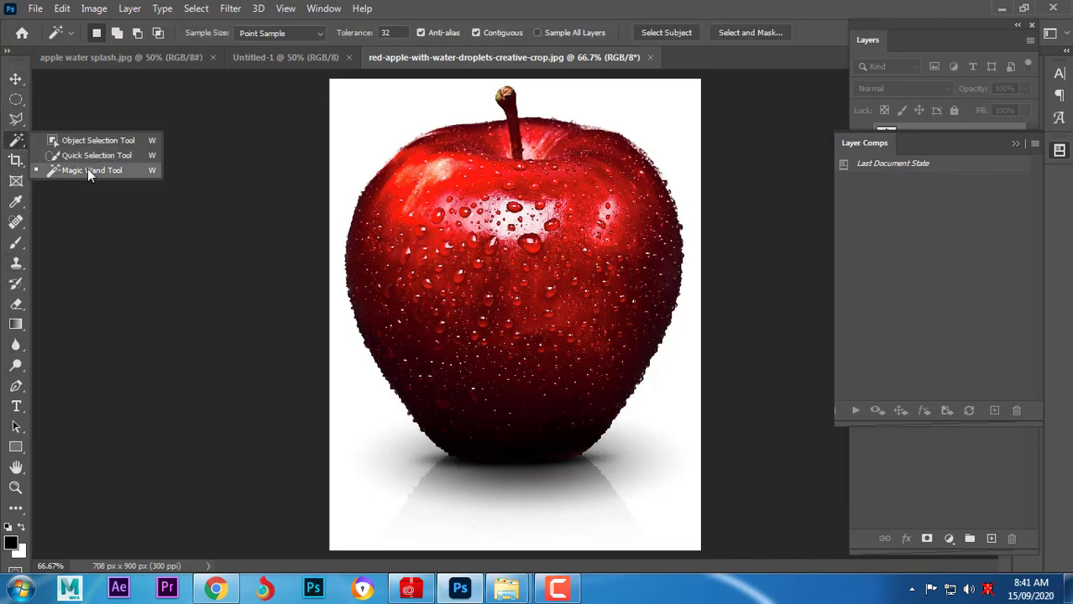
{"action": "left_click", "coordinate": [87, 169]}
{"action": "left_click", "coordinate": [367, 413]}
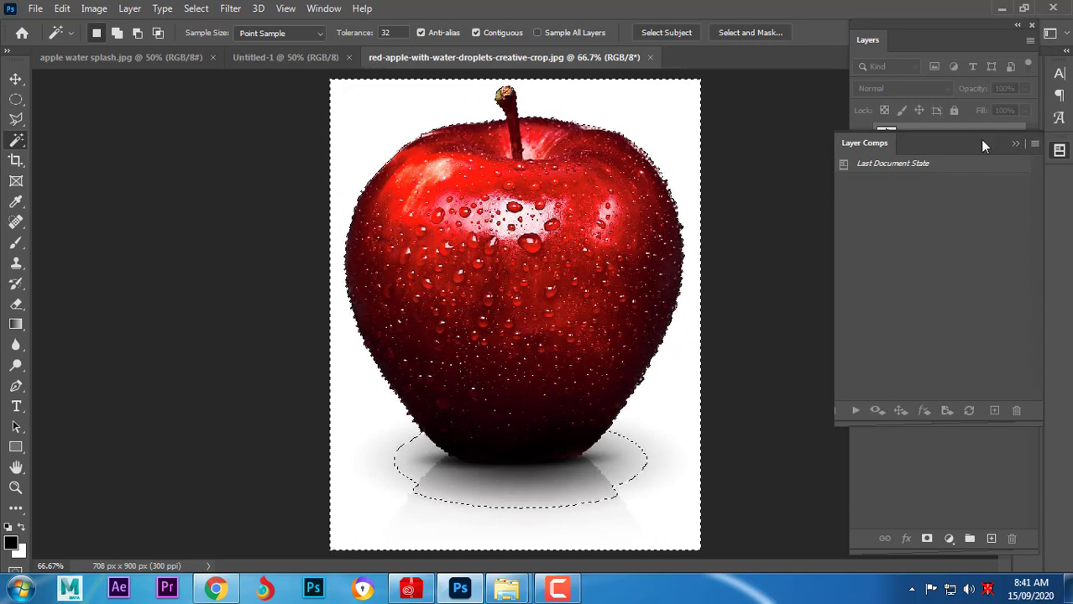
{"action": "left_click_drag", "start_coordinate": [980, 141], "coordinate": [877, 377]}
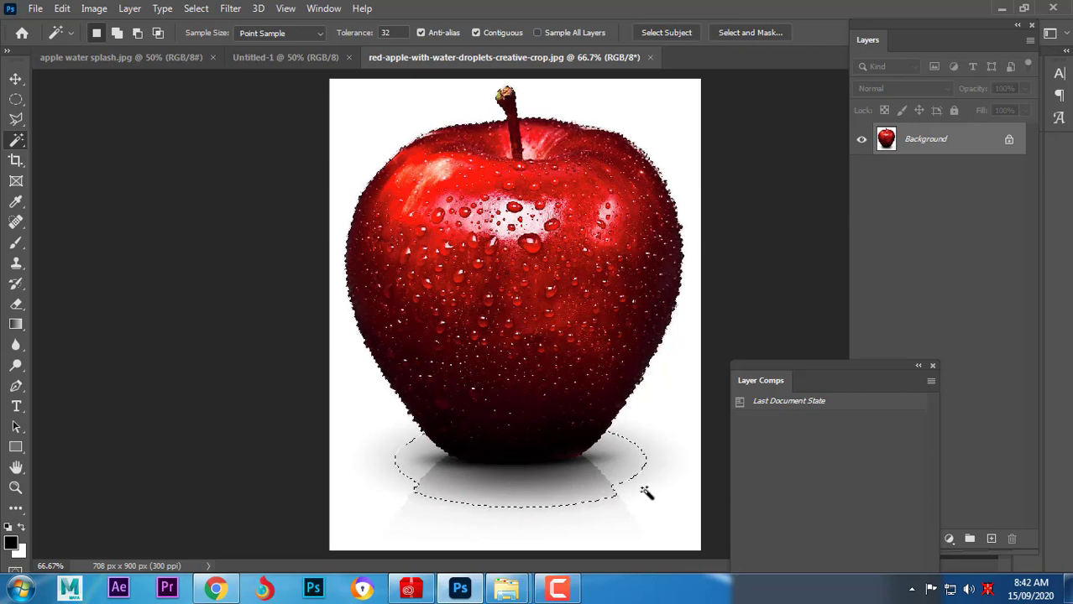
{"action": "key", "text": "ctrl+j"}
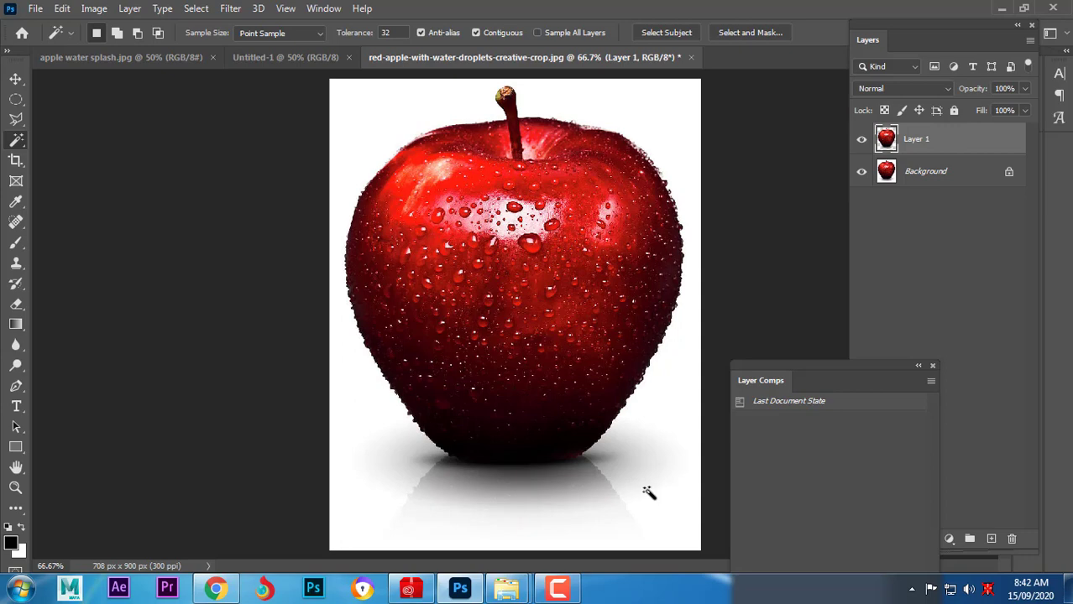
{"action": "left_click", "coordinate": [861, 175]}
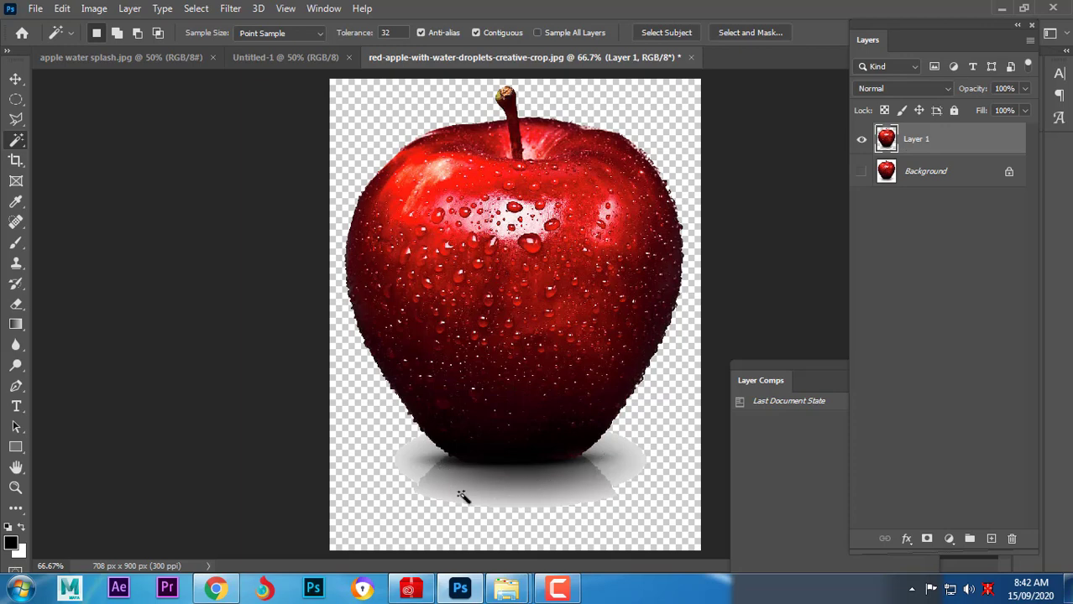
{"action": "left_click", "coordinate": [16, 79]}
Drag the apple layer into Untitled-1 and close the apple window.
{"action": "left_click_drag", "start_coordinate": [457, 56], "coordinate": [856, 73]}
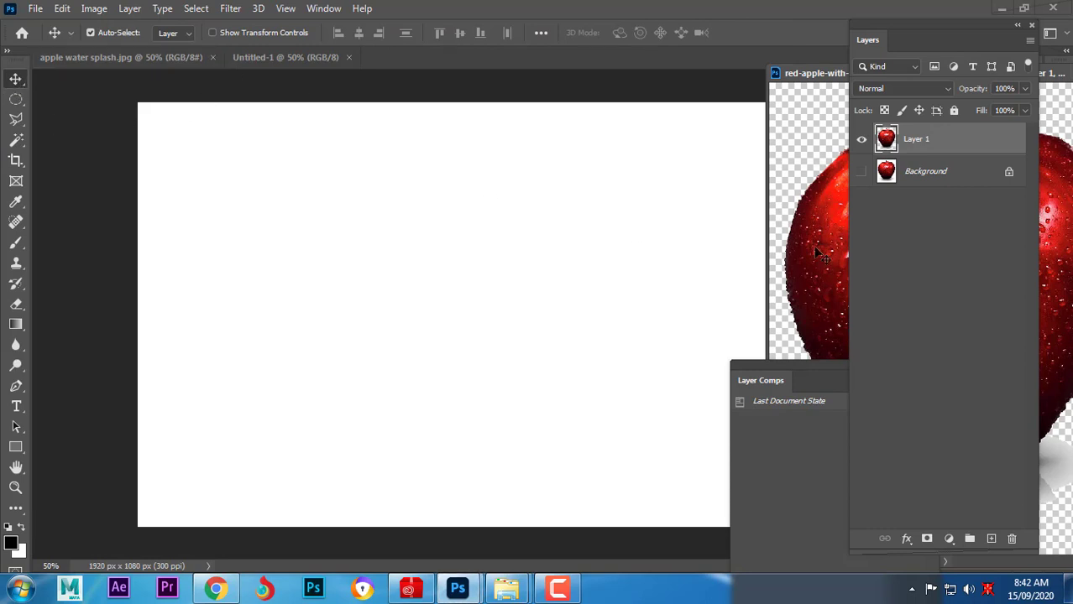
{"action": "mouse_move", "coordinate": [830, 247]}
{"action": "left_mouse_down"}
{"action": "mouse_move", "coordinate": [670, 292]}
{"action": "mouse_move", "coordinate": [528, 296]}
{"action": "left_mouse_up"}
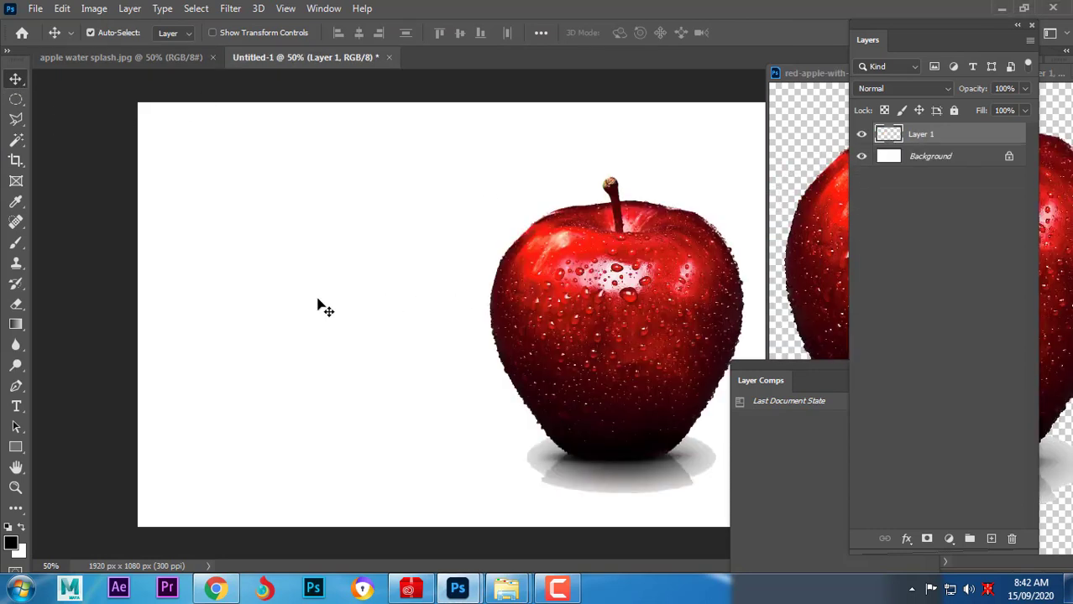
{"action": "left_click_drag", "start_coordinate": [817, 78], "coordinate": [443, 91]}
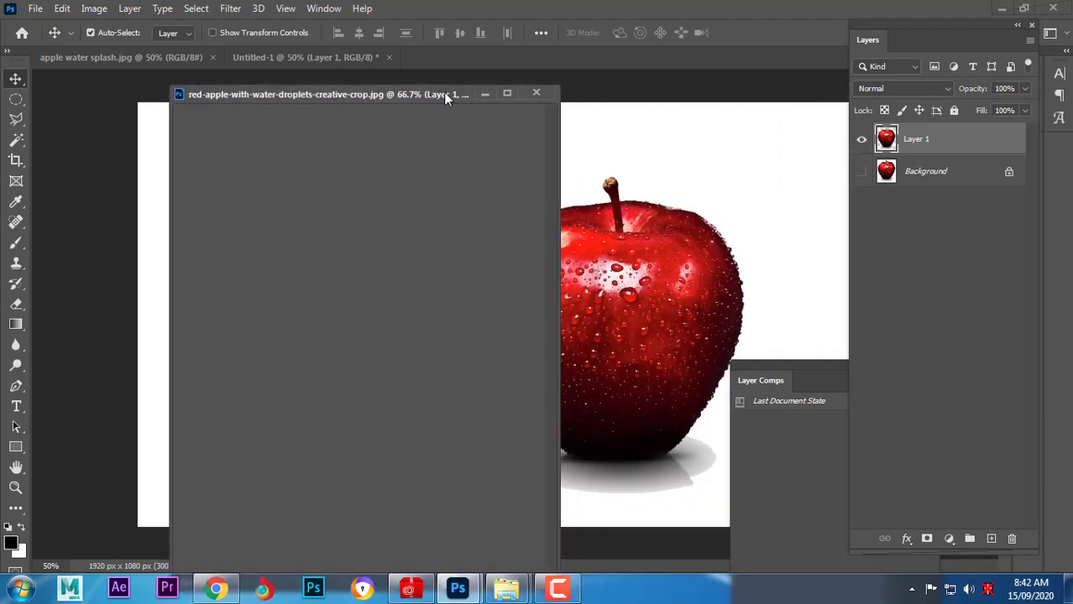
{"action": "left_click", "coordinate": [485, 93]}
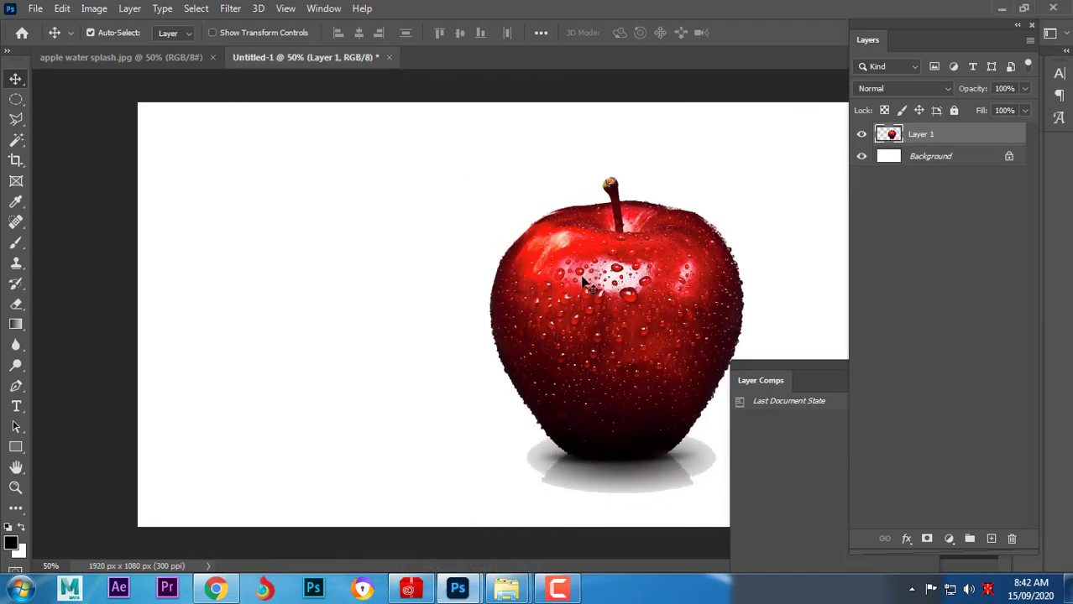
{"action": "left_click_drag", "start_coordinate": [621, 346], "coordinate": [491, 319]}
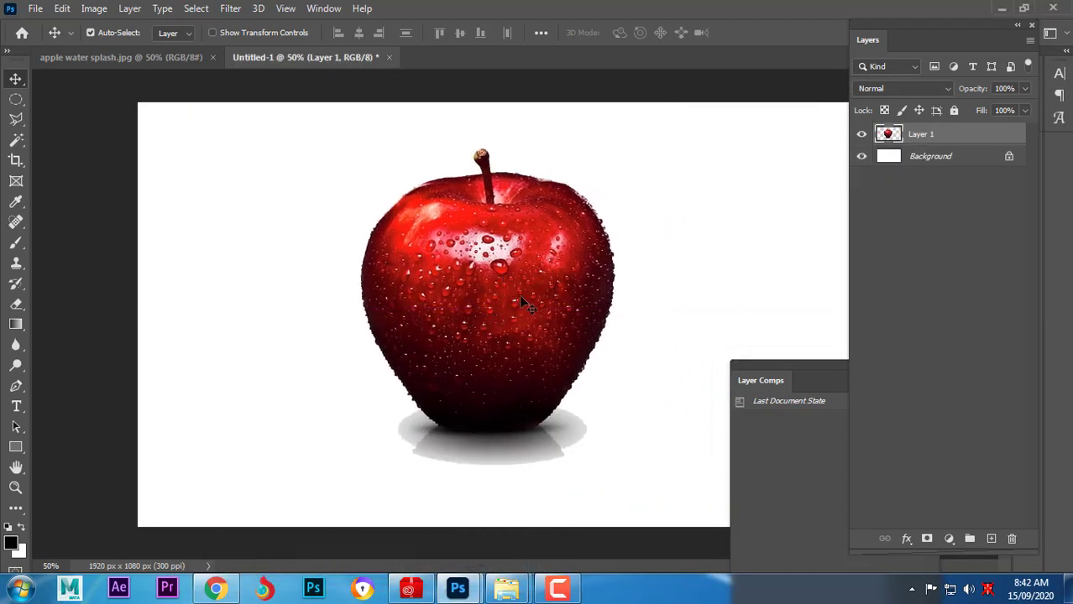
Scale the apple to 67% and center it slightly higher on the canvas.
{"action": "key", "text": "ctrl"}
{"action": "key", "text": "ctrl+t"}
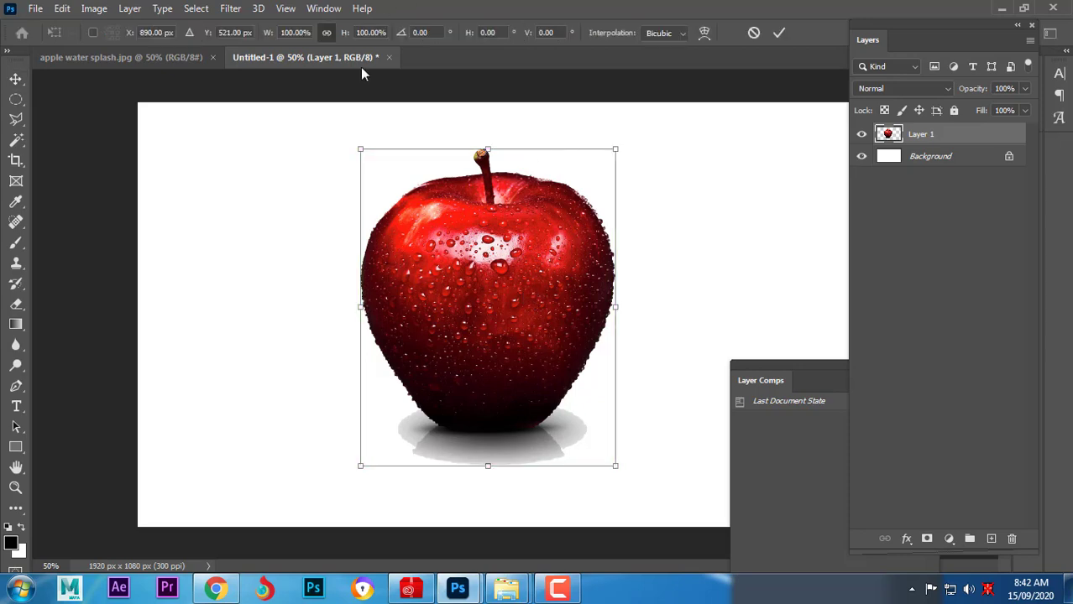
{"action": "left_click_drag", "start_coordinate": [346, 38], "coordinate": [319, 38]}
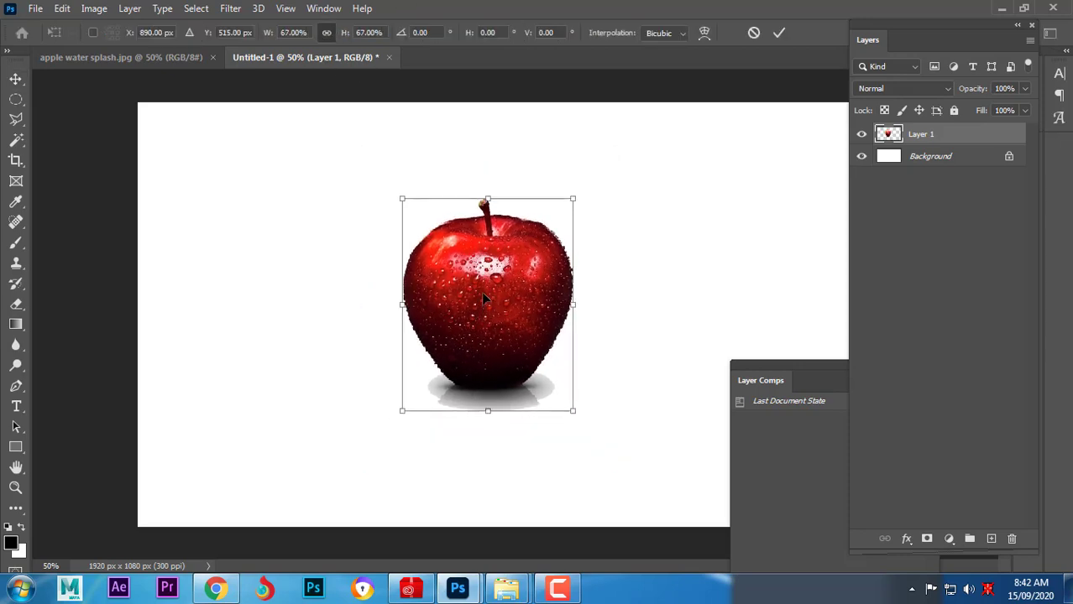
{"action": "left_click_drag", "start_coordinate": [483, 318], "coordinate": [479, 283]}
{"action": "key", "text": "Return"}
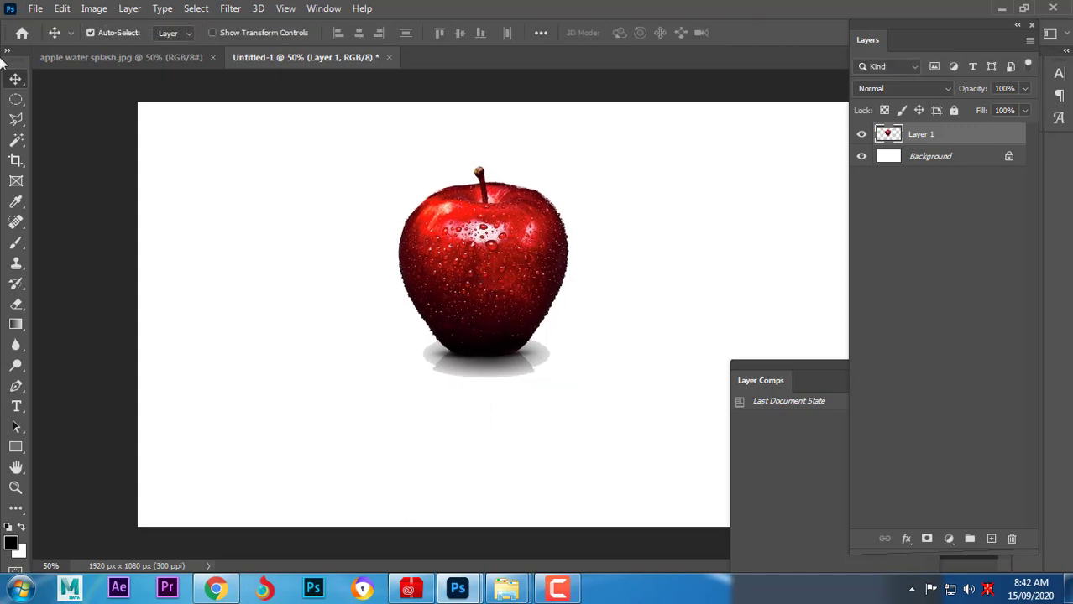
Open 43-436429_water-png-for-free-download-on-transparent-background.png.
{"action": "left_click", "coordinate": [32, 8]}
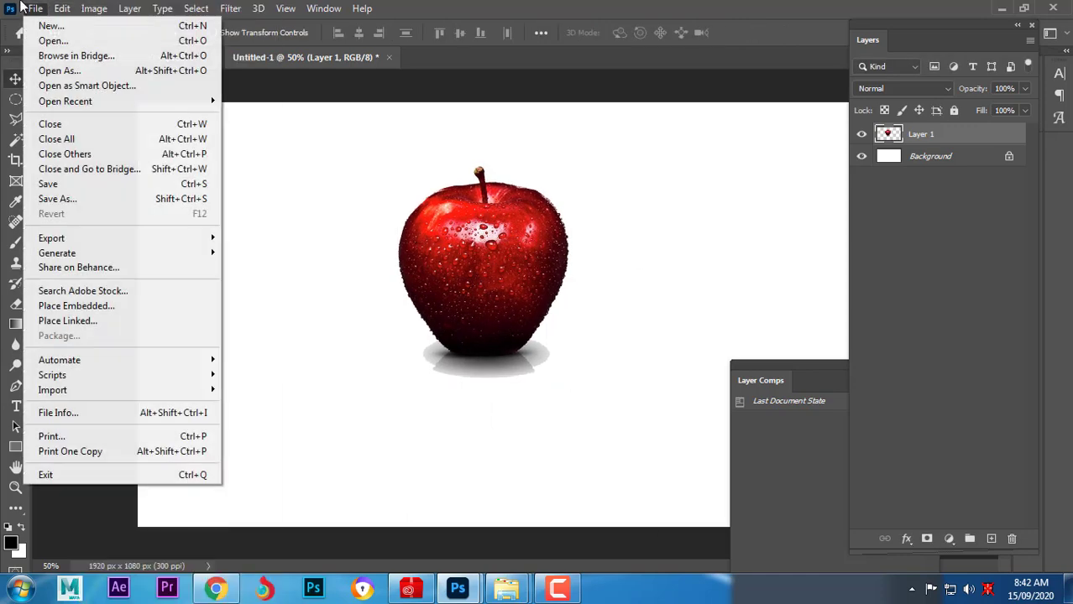
{"action": "left_click", "coordinate": [53, 40]}
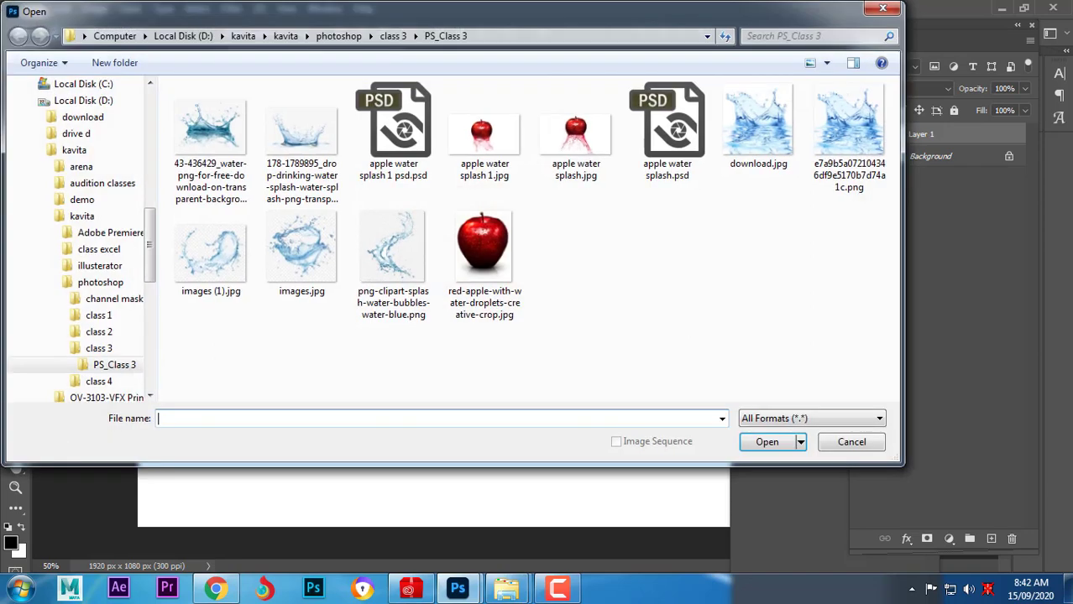
{"action": "double_click", "coordinate": [211, 141]}
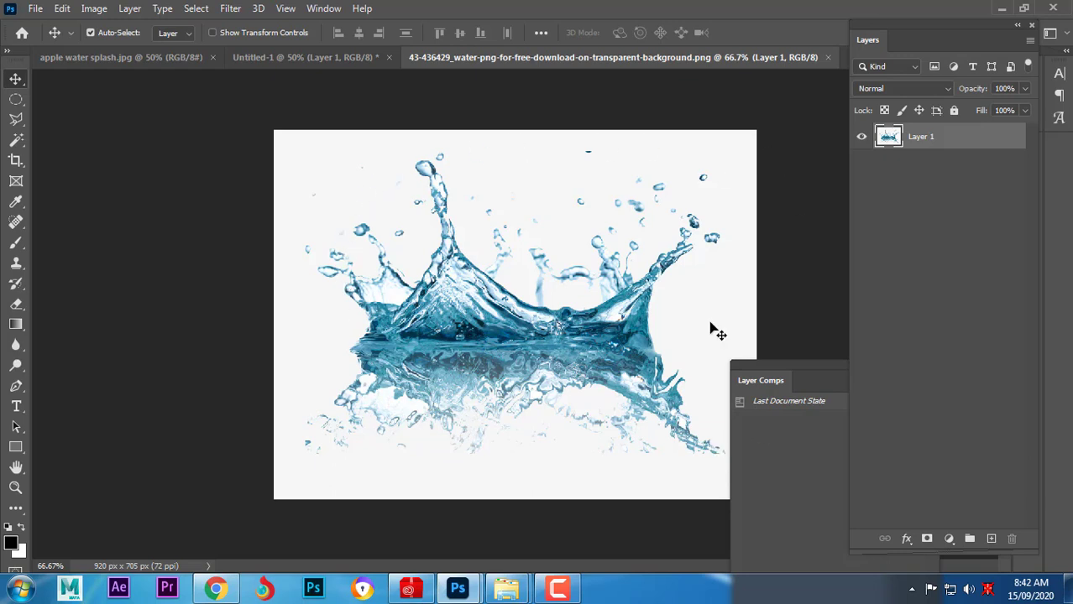
Switch the selection tool between Magic Wand and Object Selection.
{"action": "left_click", "coordinate": [24, 143]}
{"action": "left_click", "coordinate": [72, 171]}
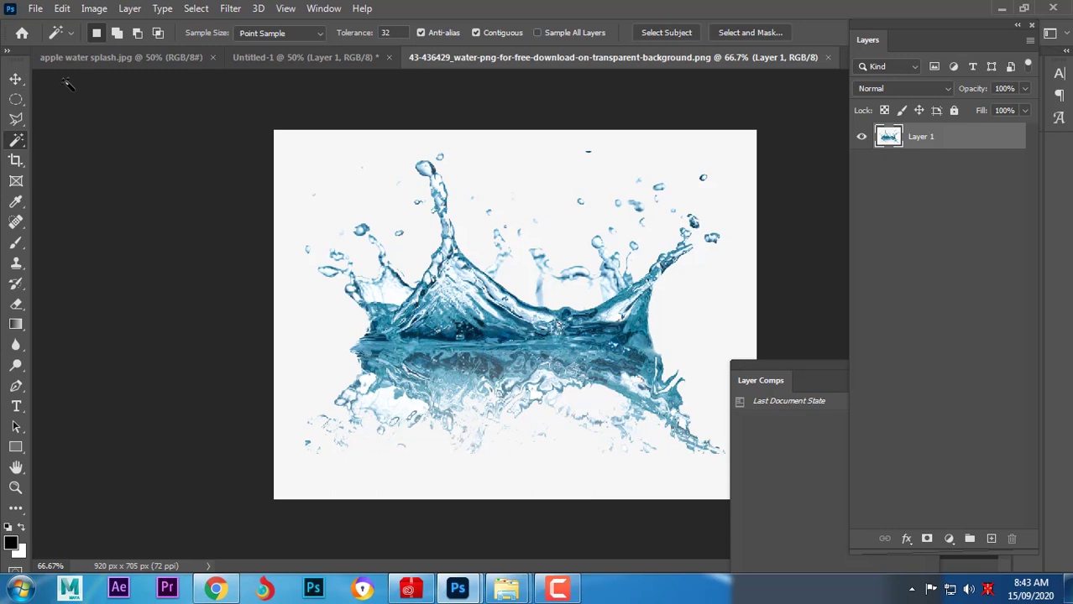
{"action": "left_click", "coordinate": [17, 141]}
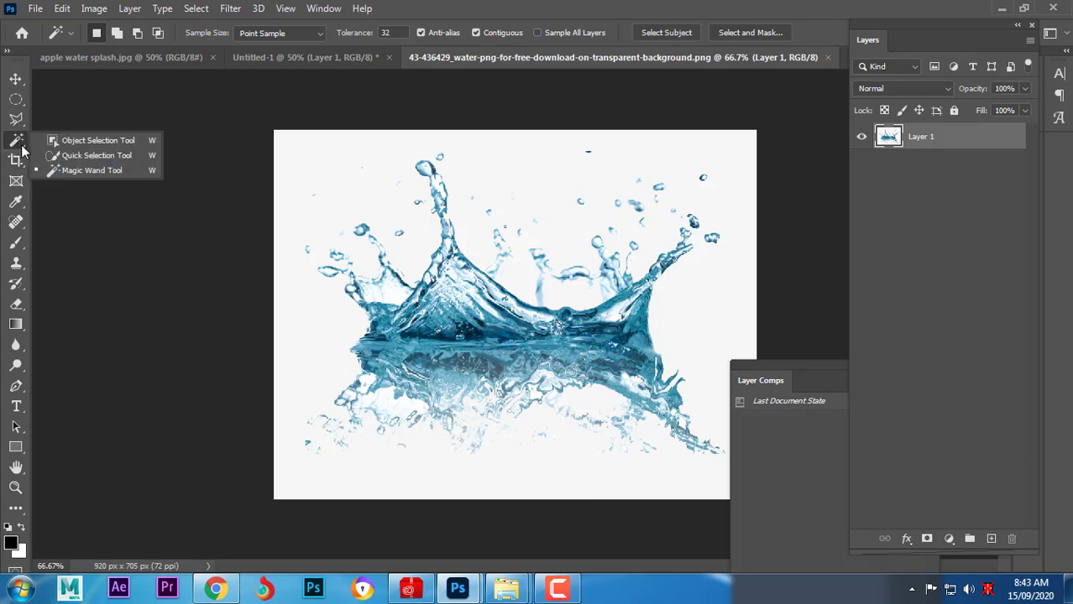
{"action": "left_click", "coordinate": [92, 139]}
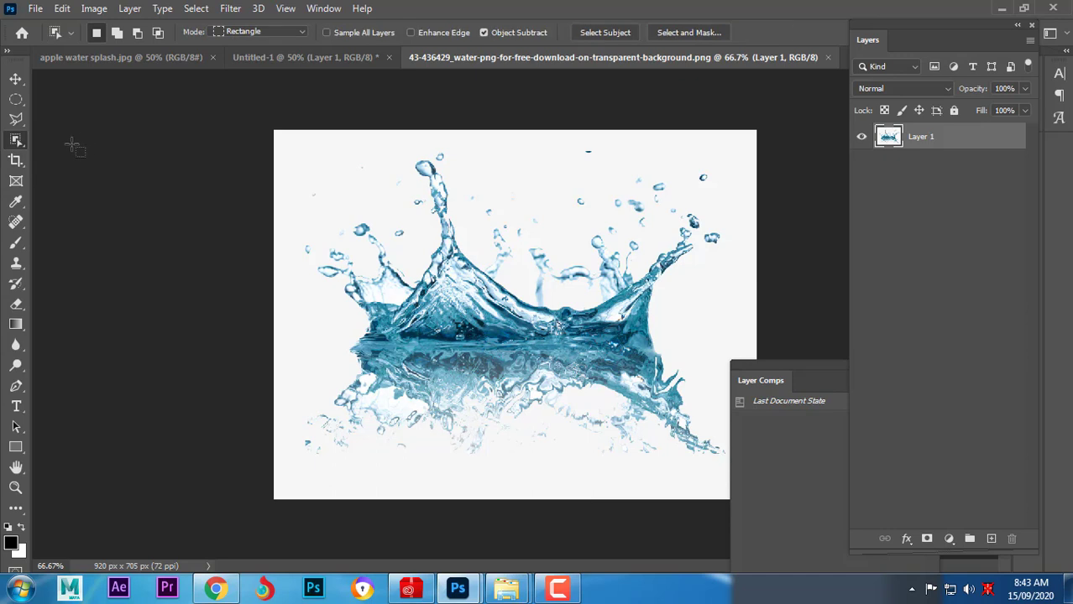
{"action": "right_click", "coordinate": [21, 146]}
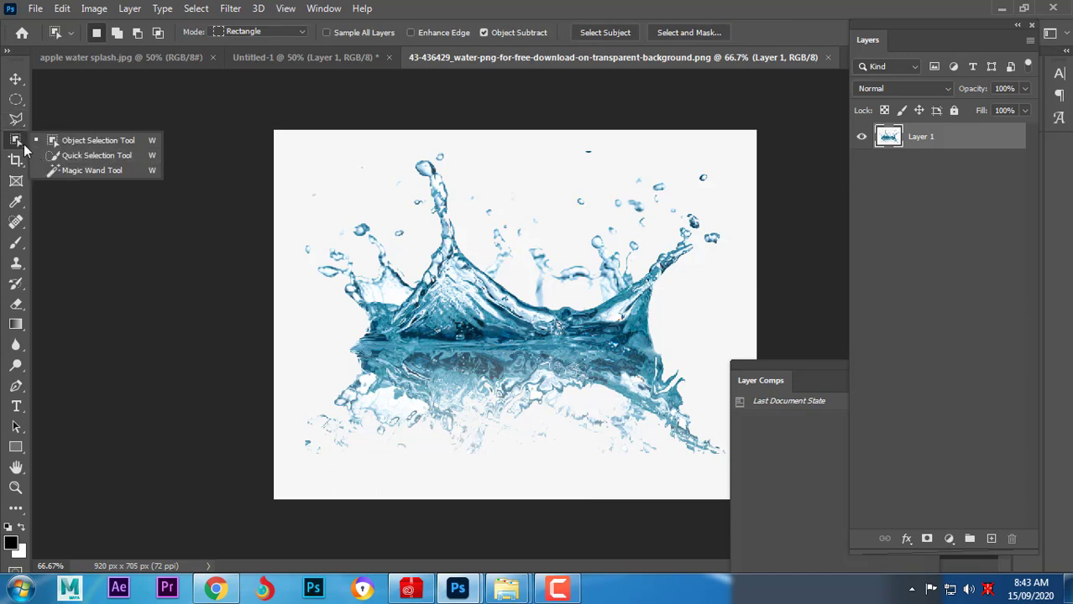
{"action": "left_click", "coordinate": [22, 139]}
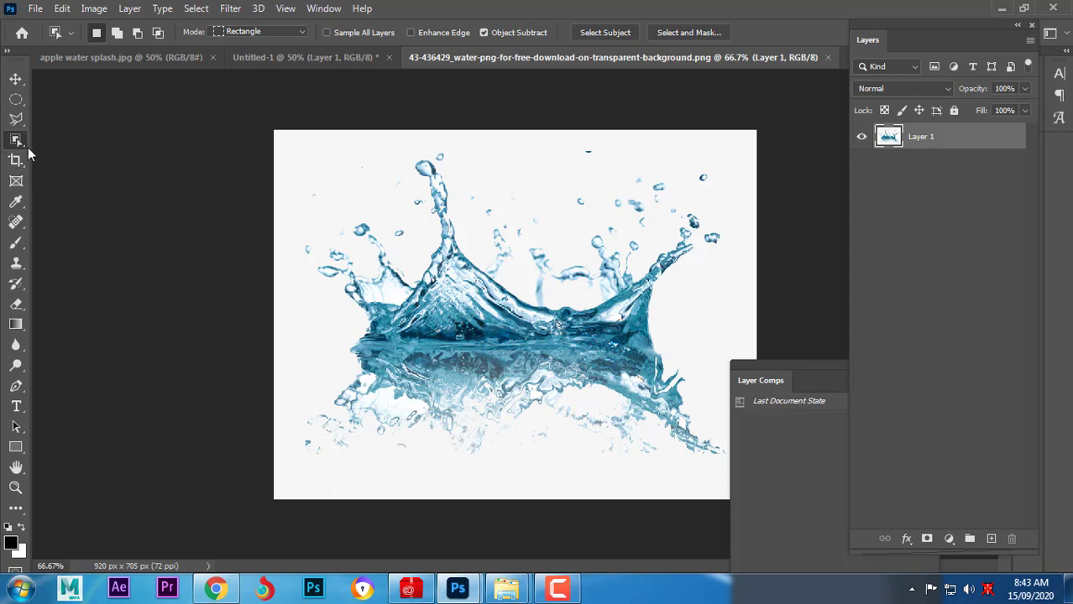
{"action": "right_click", "coordinate": [24, 152]}
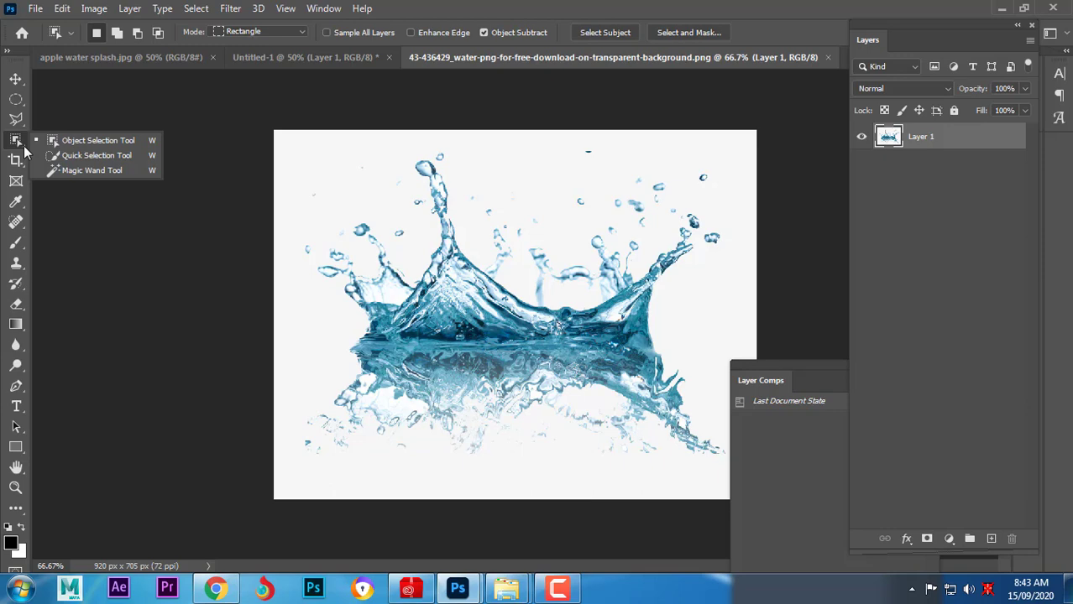
Select the splash with Magic Wand, copy it to its own layer, and hide the original.
{"action": "left_click", "coordinate": [81, 171]}
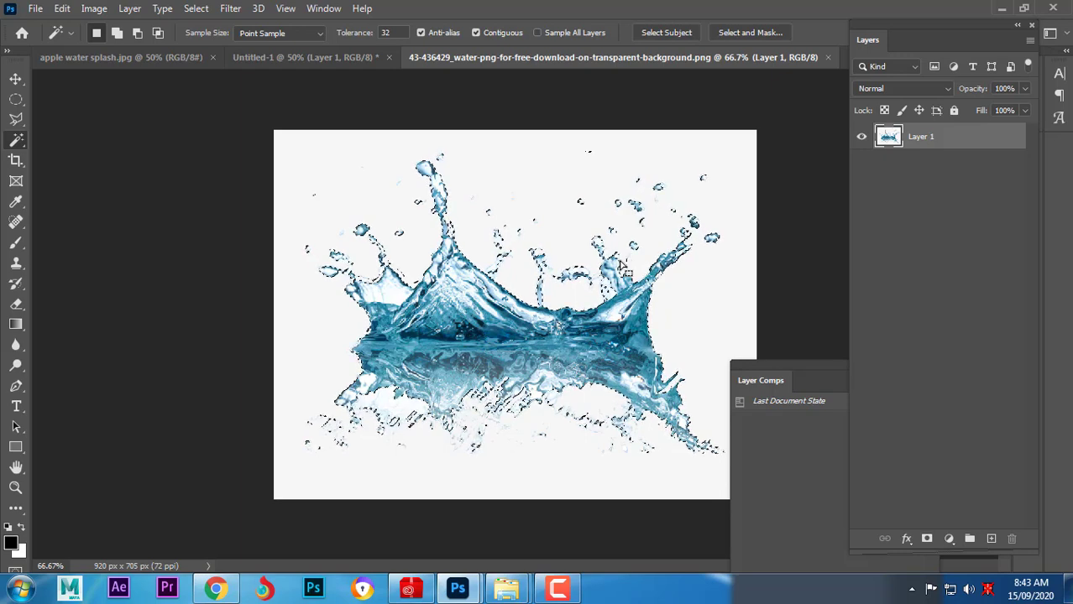
{"action": "key", "text": "ctrl+j"}
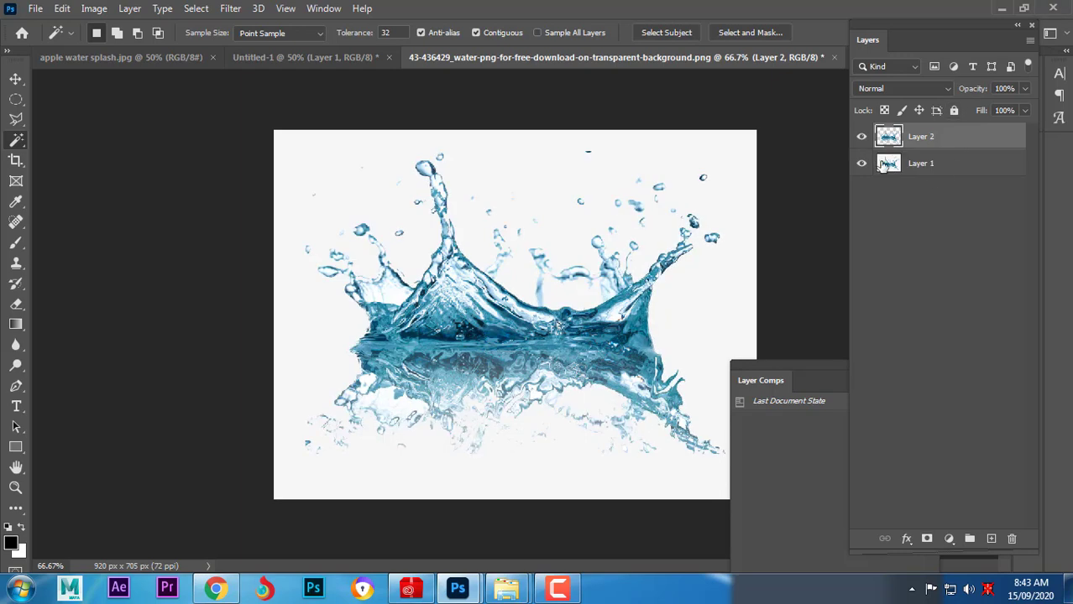
{"action": "left_click", "coordinate": [860, 164]}
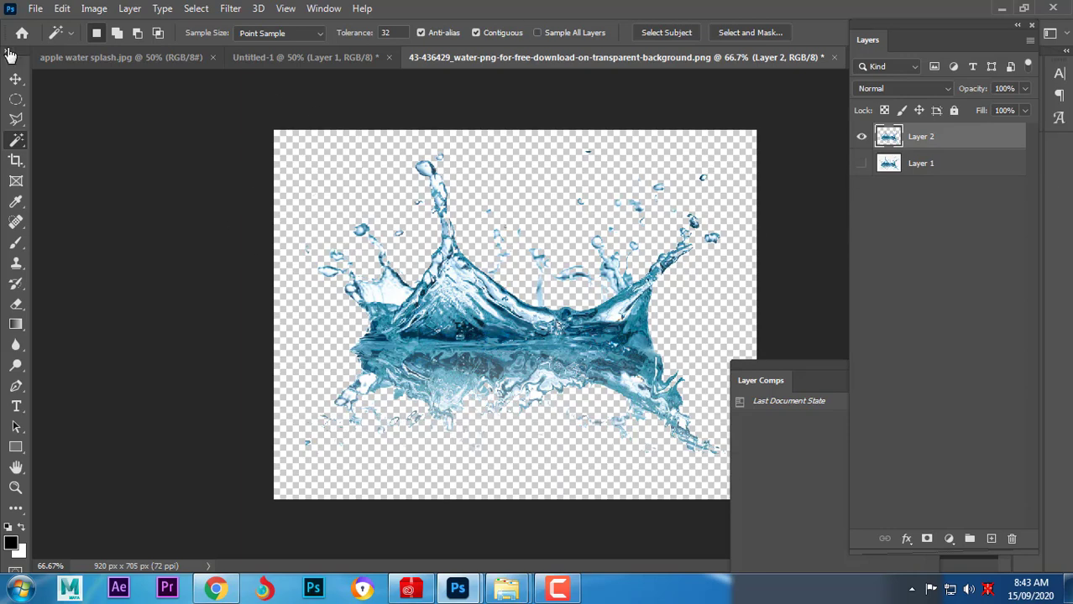
Drag the splash layer into Untitled-1 and position it over the apple's lower half.
{"action": "left_click", "coordinate": [15, 78]}
{"action": "mouse_move", "coordinate": [591, 71]}
{"action": "left_mouse_down"}
{"action": "mouse_move", "coordinate": [606, 76]}
{"action": "mouse_move", "coordinate": [620, 129]}
{"action": "left_mouse_up"}
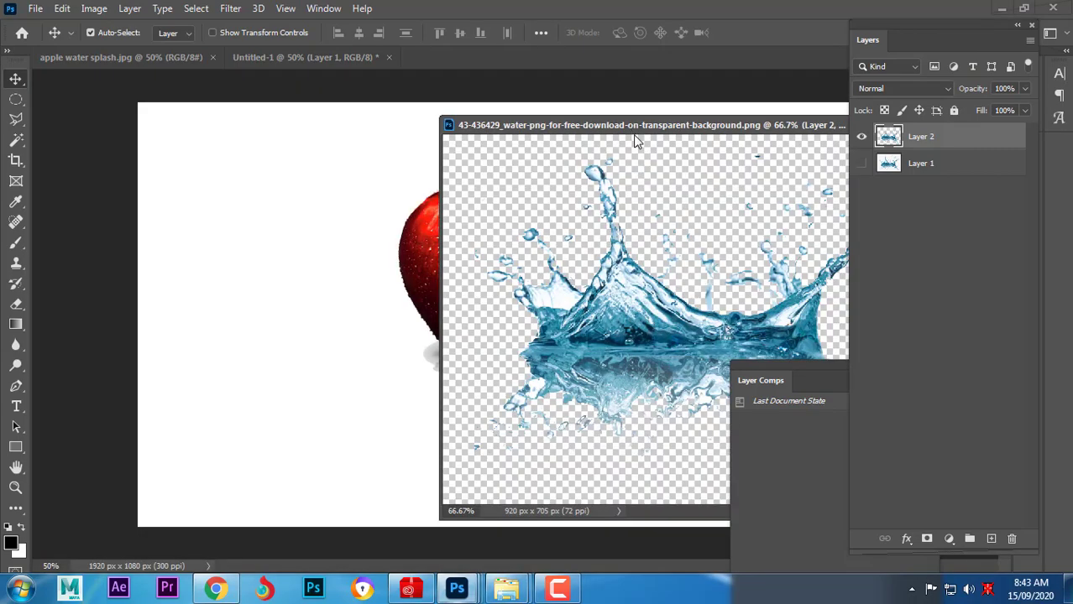
{"action": "left_click_drag", "start_coordinate": [618, 123], "coordinate": [709, 98]}
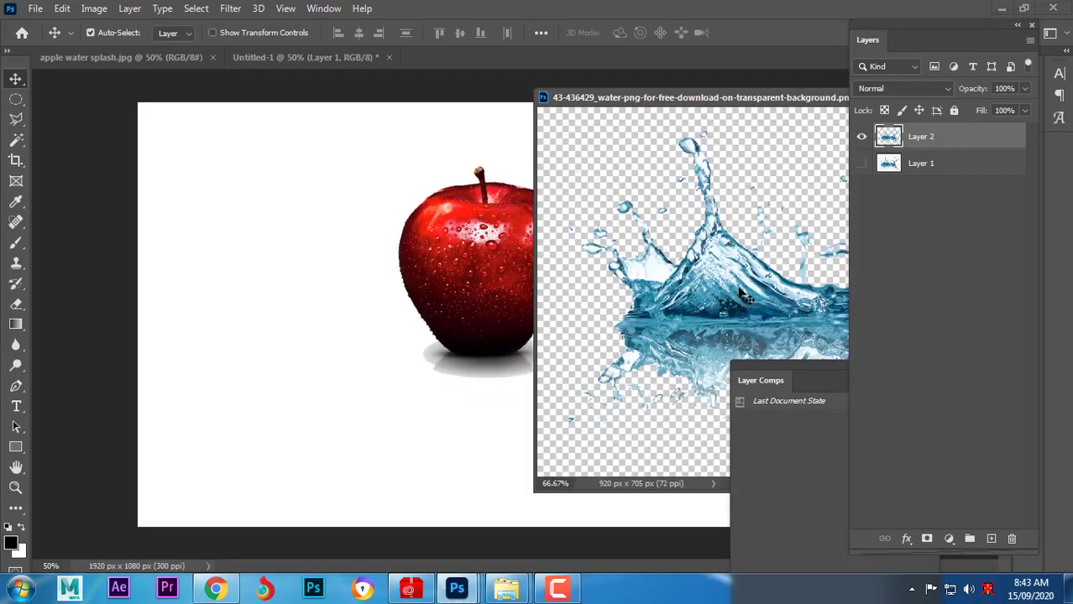
{"action": "left_click_drag", "start_coordinate": [730, 295], "coordinate": [468, 334]}
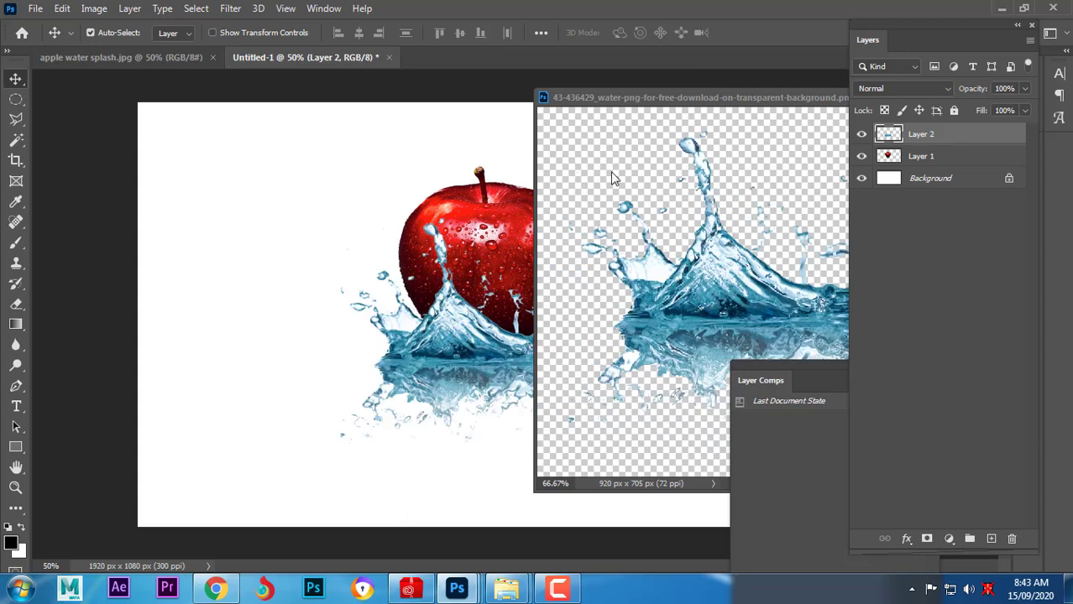
{"action": "left_click_drag", "start_coordinate": [665, 103], "coordinate": [213, 146]}
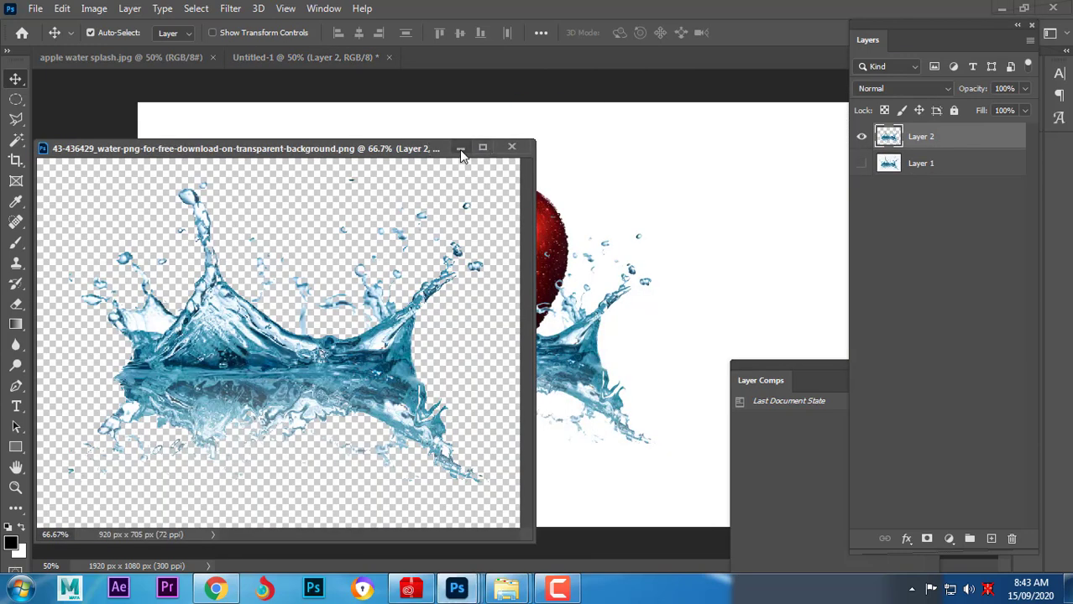
{"action": "left_click", "coordinate": [461, 152]}
{"action": "left_click_drag", "start_coordinate": [507, 382], "coordinate": [493, 367]}
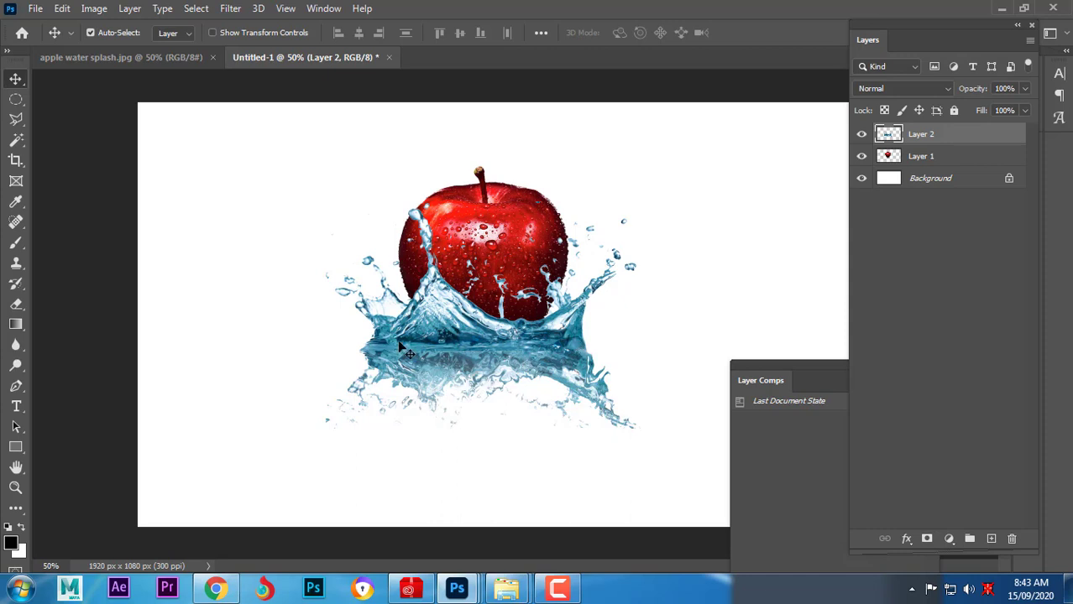
Scale the splash to 82% and check the fit at 100% zoom.
{"action": "key", "text": "ctrl"}
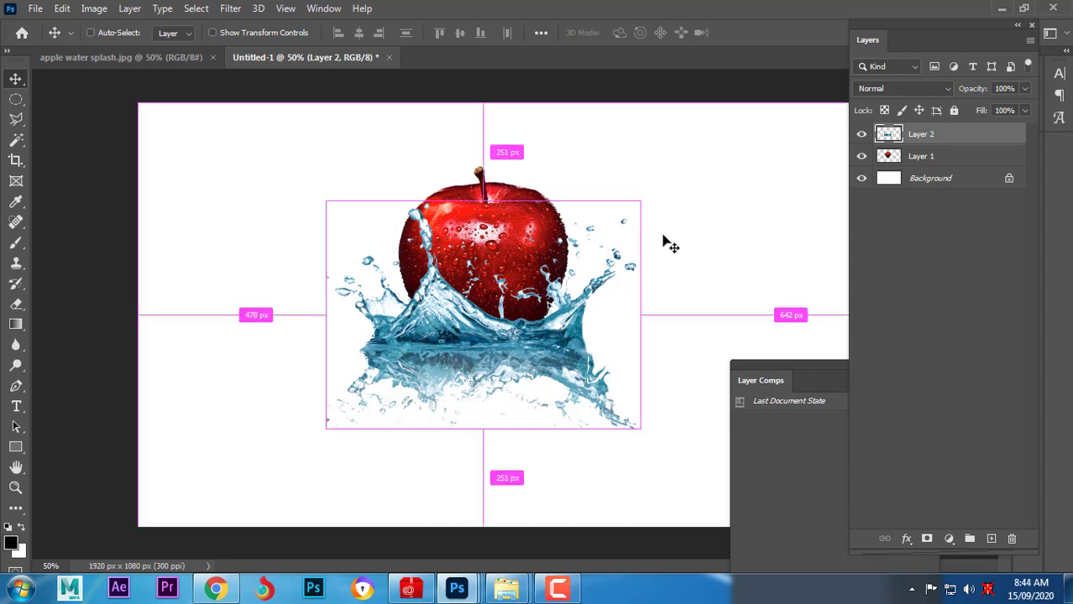
{"action": "key", "text": "ctrl+t"}
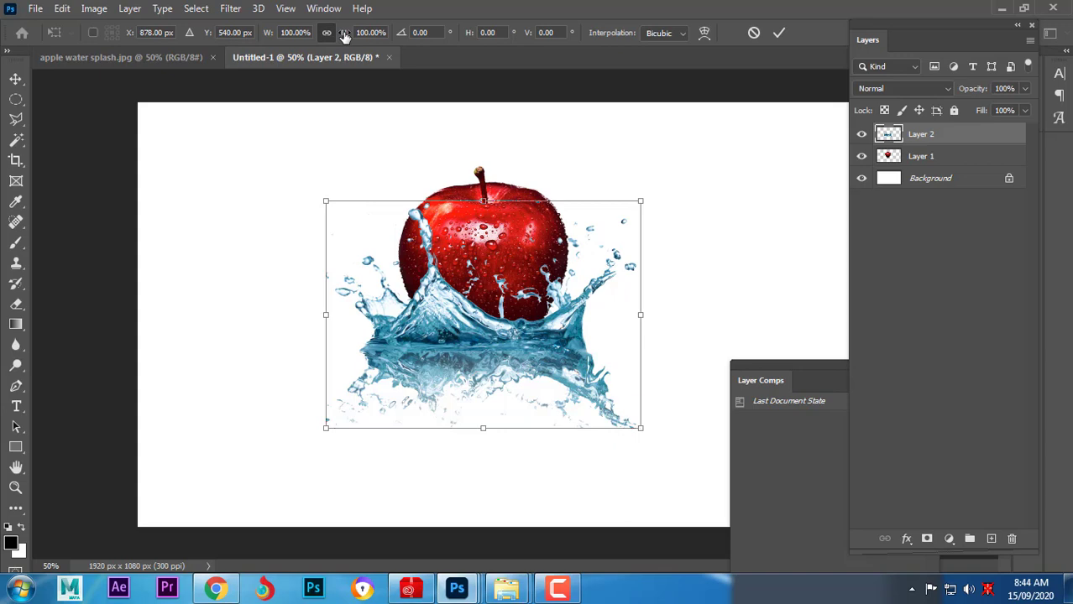
{"action": "left_click_drag", "start_coordinate": [344, 36], "coordinate": [329, 30]}
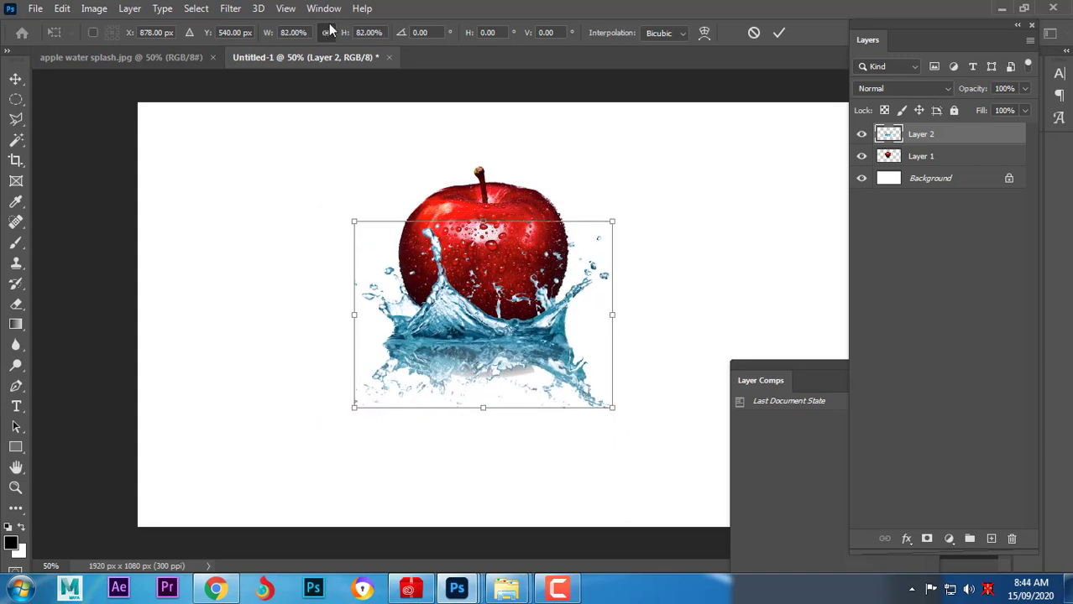
{"action": "key", "text": "ctrl+plus"}
{"action": "key", "text": "ctrl+plus"}
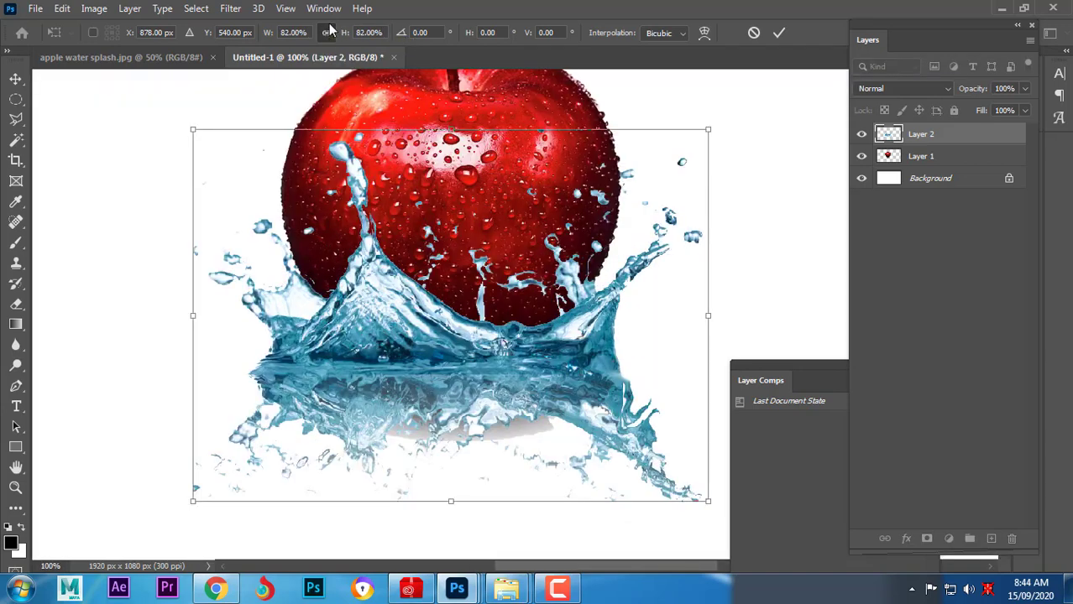
{"action": "key", "text": "ctrl+minus"}
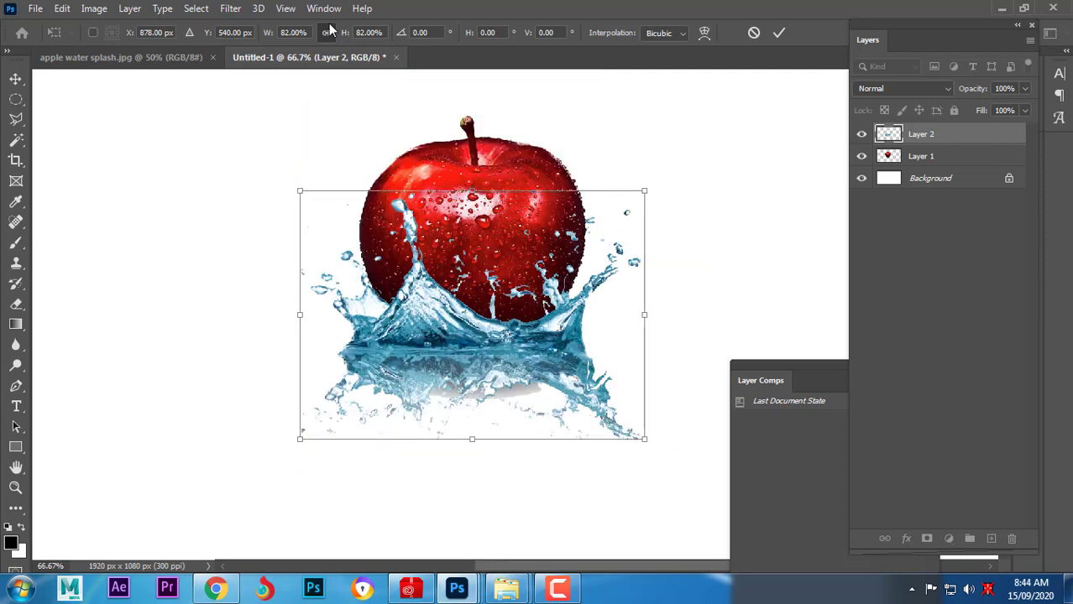
Warp the splash, bending both top corners up around the apple.
{"action": "right_click", "coordinate": [474, 310]}
{"action": "left_click", "coordinate": [525, 124]}
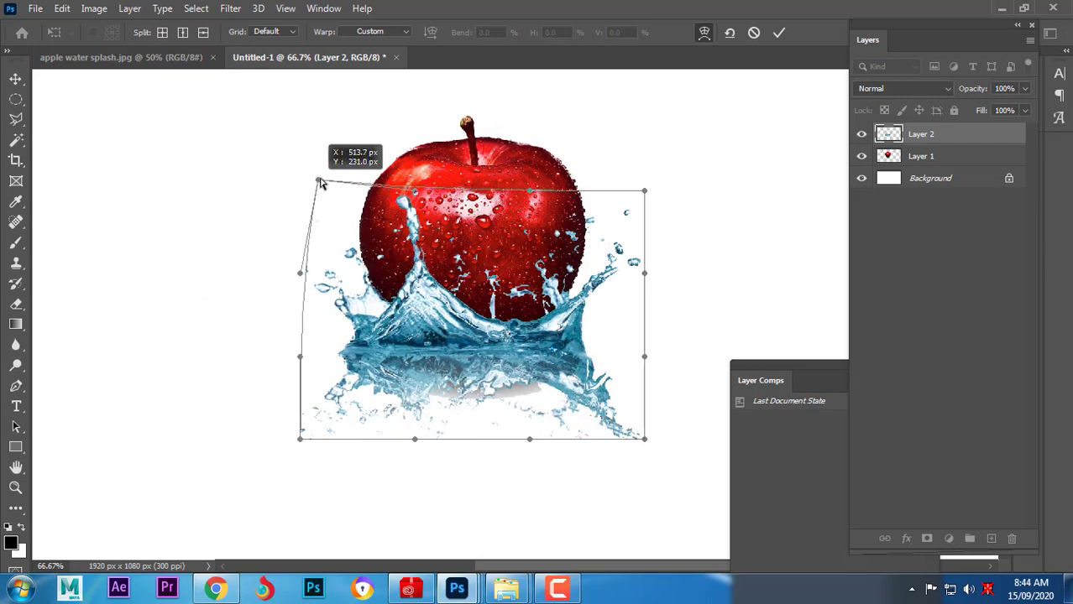
{"action": "left_click_drag", "start_coordinate": [300, 193], "coordinate": [331, 157]}
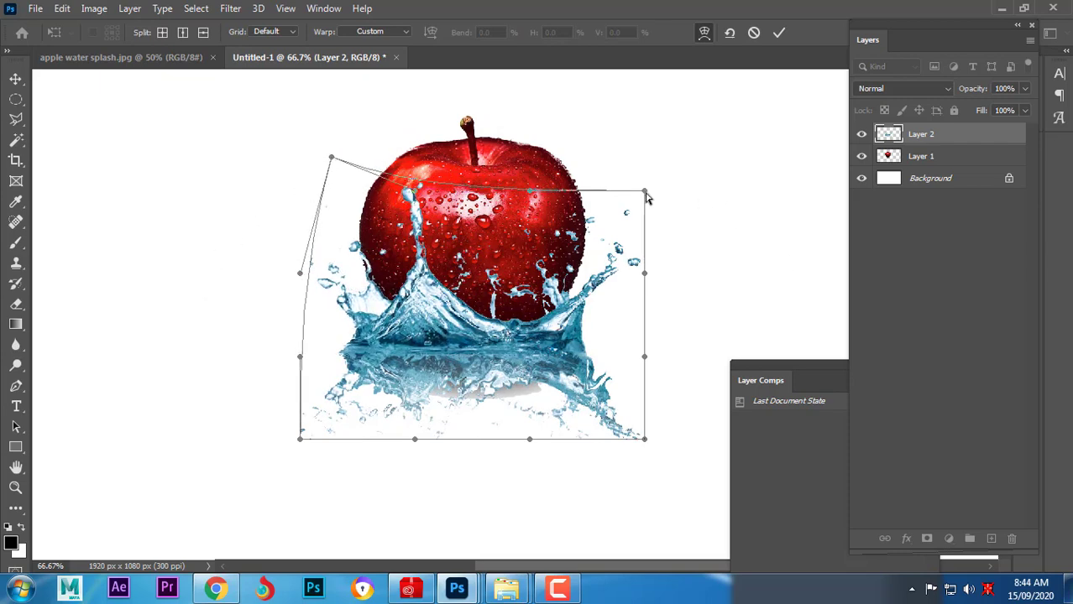
{"action": "left_click_drag", "start_coordinate": [644, 192], "coordinate": [623, 146]}
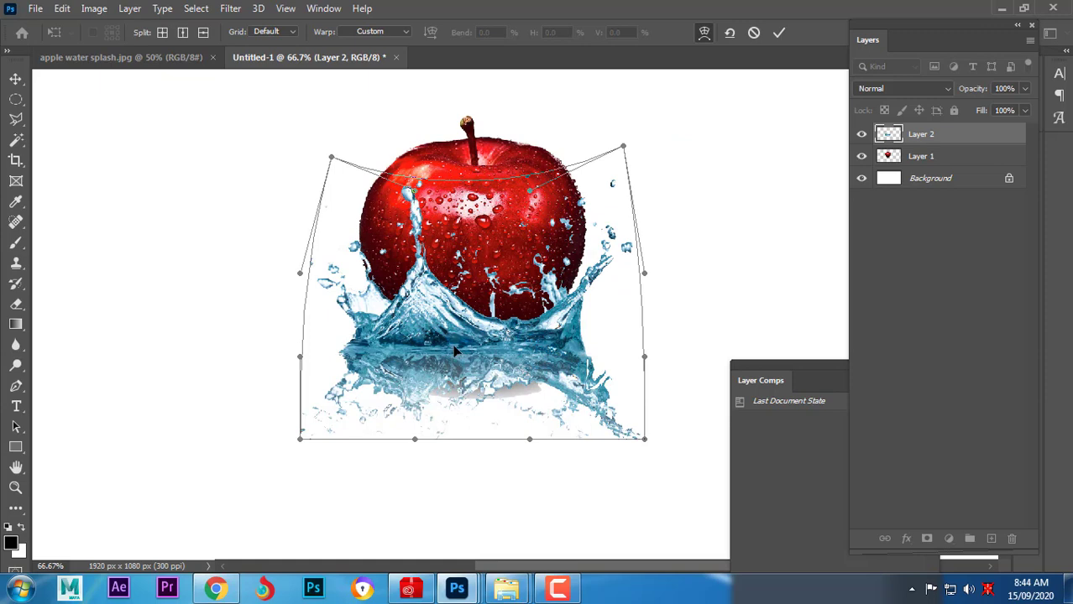
Rotate the warped splash 180°, reshape it to cup the apple, commit, and lower it.
{"action": "right_click", "coordinate": [464, 314]}
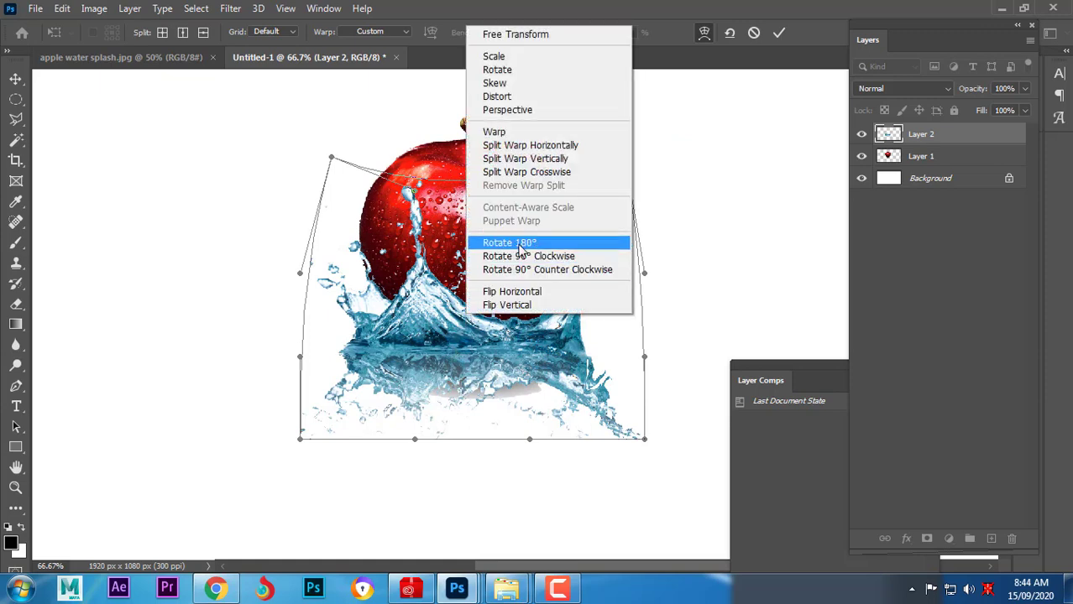
{"action": "left_click", "coordinate": [521, 243]}
{"action": "mouse_move", "coordinate": [484, 246]}
{"action": "left_mouse_down"}
{"action": "mouse_move", "coordinate": [494, 388]}
{"action": "mouse_move", "coordinate": [507, 276]}
{"action": "left_mouse_up"}
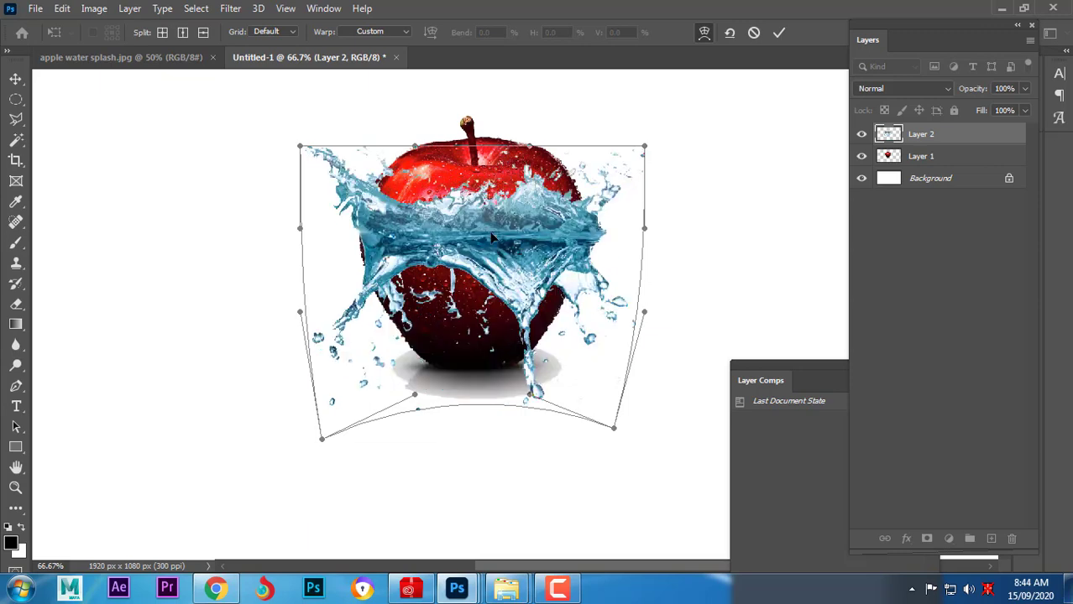
{"action": "right_click", "coordinate": [492, 238]}
{"action": "left_click", "coordinate": [456, 205]}
{"action": "key", "text": "Return"}
{"action": "mouse_move", "coordinate": [486, 201]}
{"action": "left_mouse_down"}
{"action": "mouse_move", "coordinate": [495, 363]}
{"action": "mouse_move", "coordinate": [479, 354]}
{"action": "left_mouse_up"}
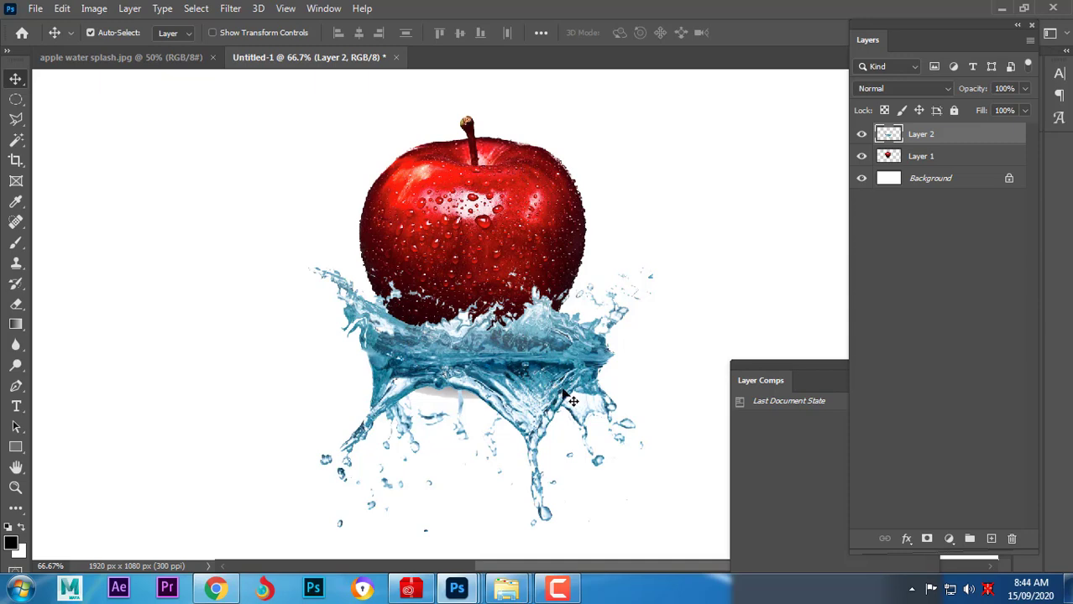
Rotate the splash 180° upright and fix it around the apple's base.
{"action": "key", "text": "ctrl"}
{"action": "left_click_drag", "start_coordinate": [571, 402], "coordinate": [499, 340]}
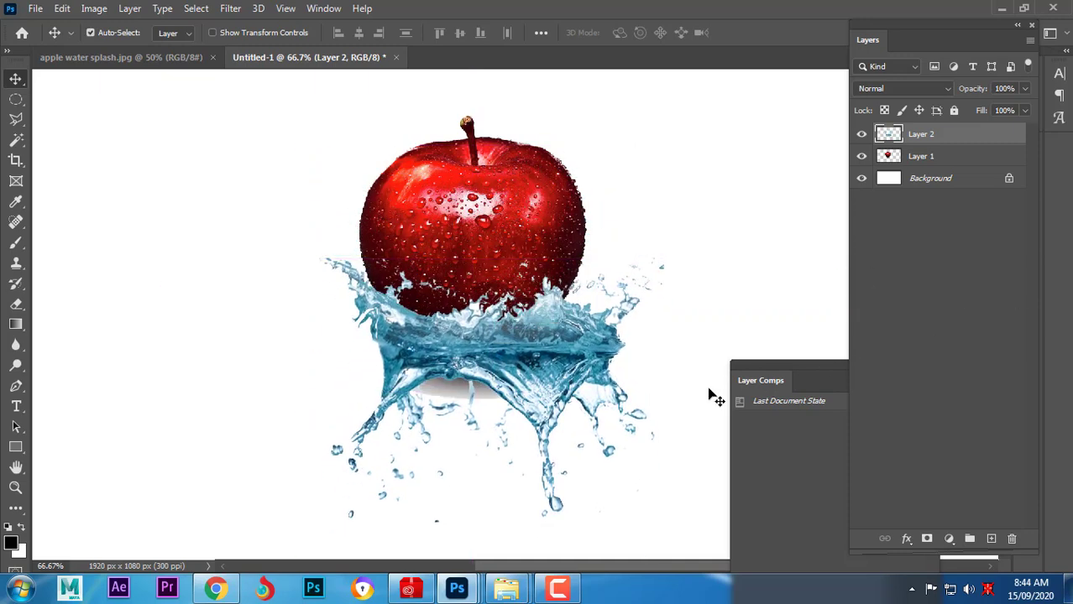
{"action": "key", "text": "ctrl+t"}
{"action": "right_click", "coordinate": [487, 356]}
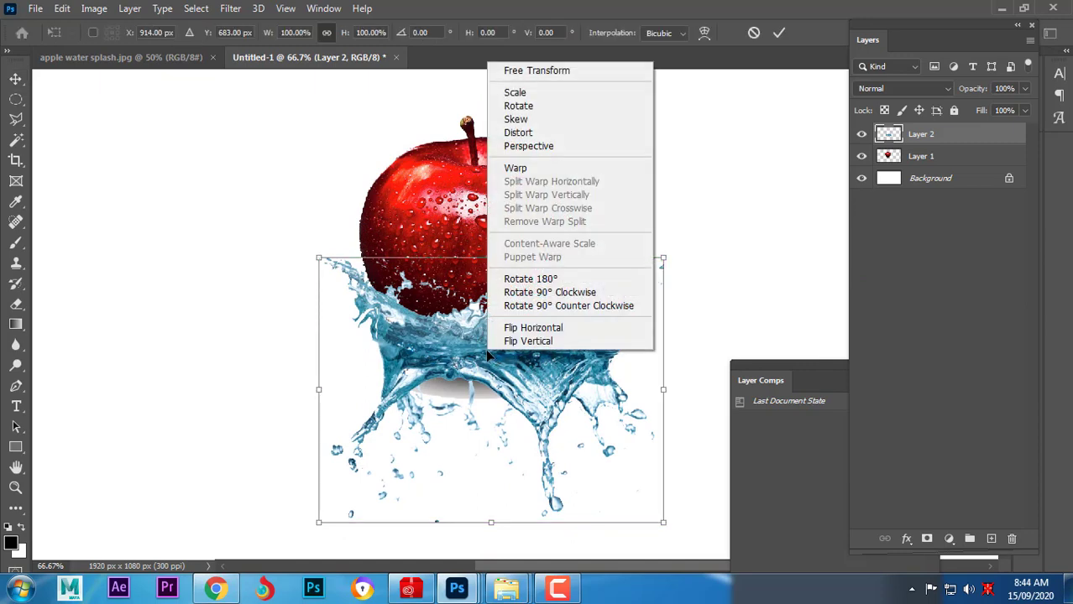
{"action": "left_click", "coordinate": [537, 278]}
{"action": "left_click_drag", "start_coordinate": [485, 448], "coordinate": [475, 372]}
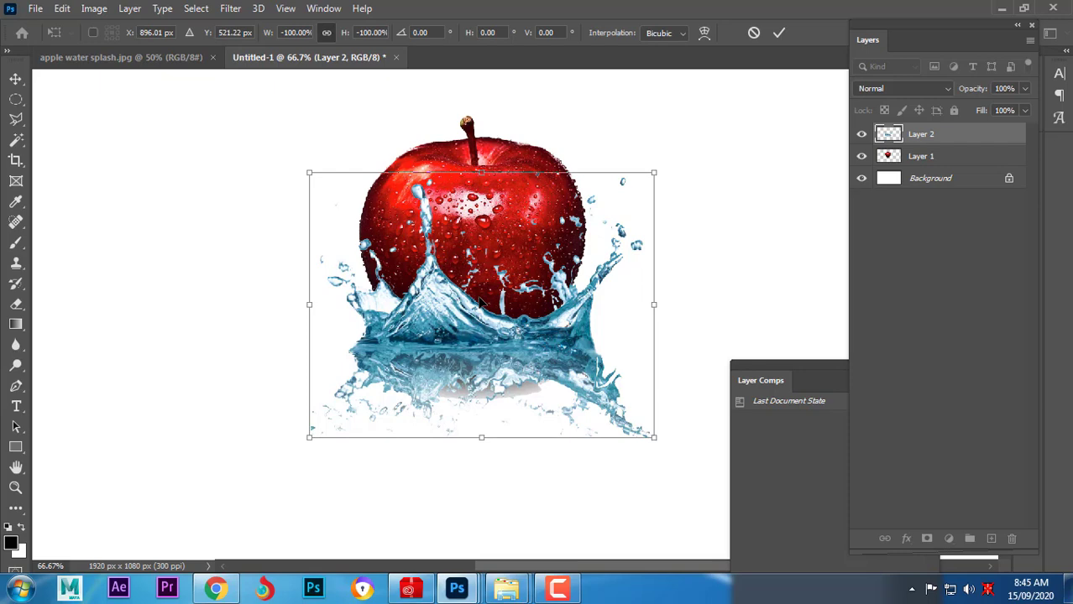
{"action": "left_click_drag", "start_coordinate": [452, 330], "coordinate": [454, 327]}
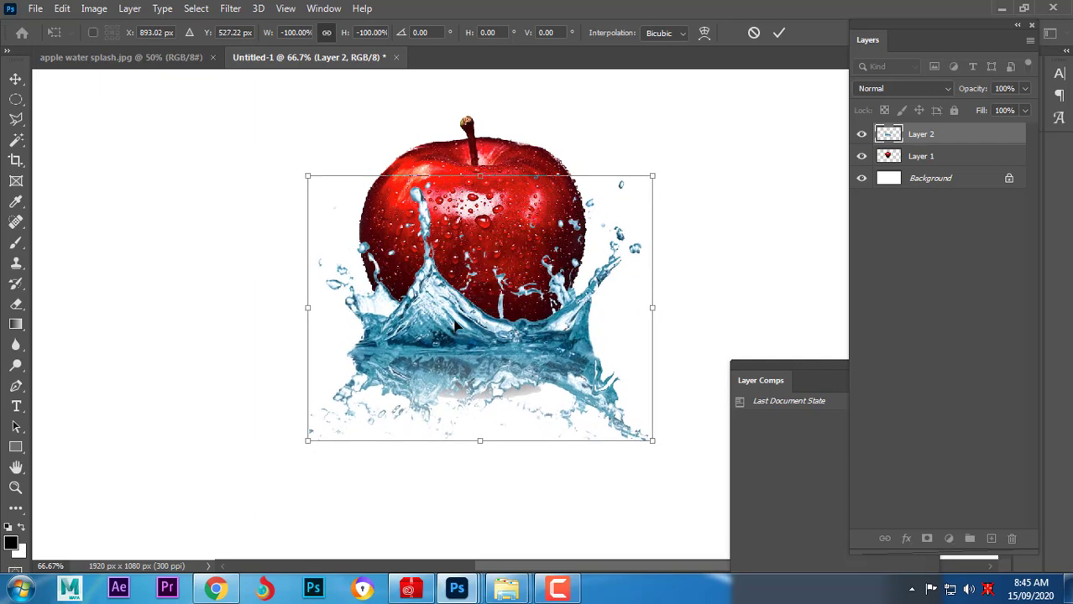
{"action": "key", "text": "Return"}
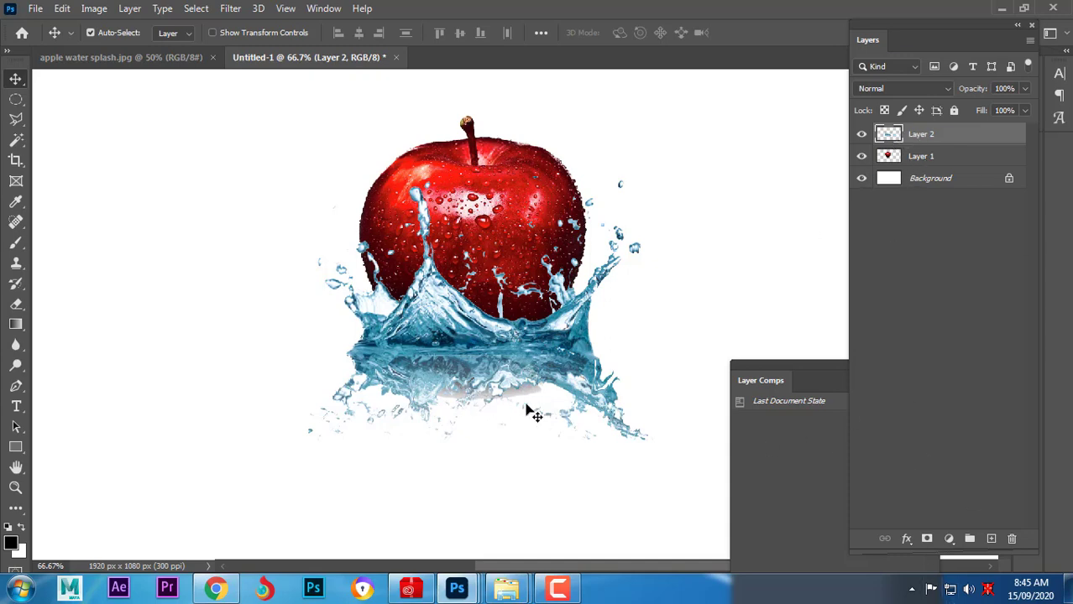
Add a layer mask to Layer 1 and brush black over the grey shadow under the splash.
{"action": "left_click", "coordinate": [920, 157]}
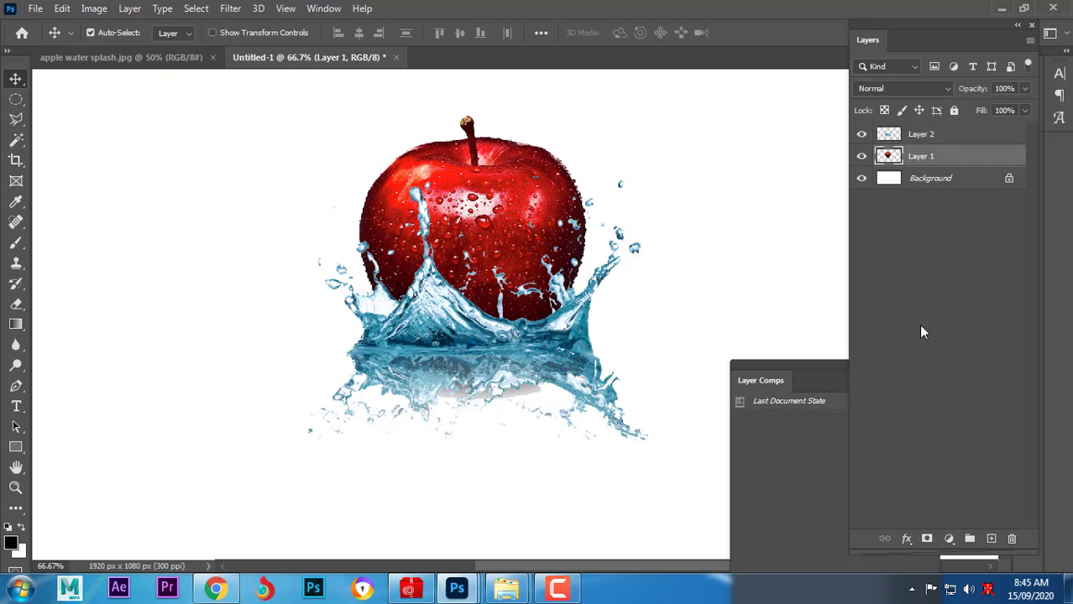
{"action": "left_click", "coordinate": [927, 539]}
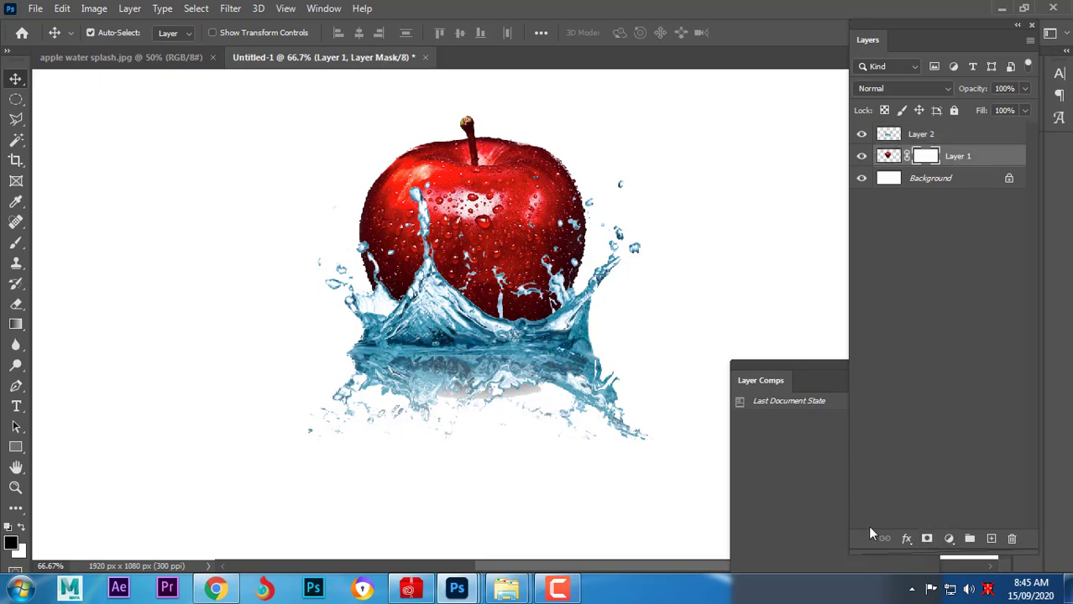
{"action": "key", "text": "b"}
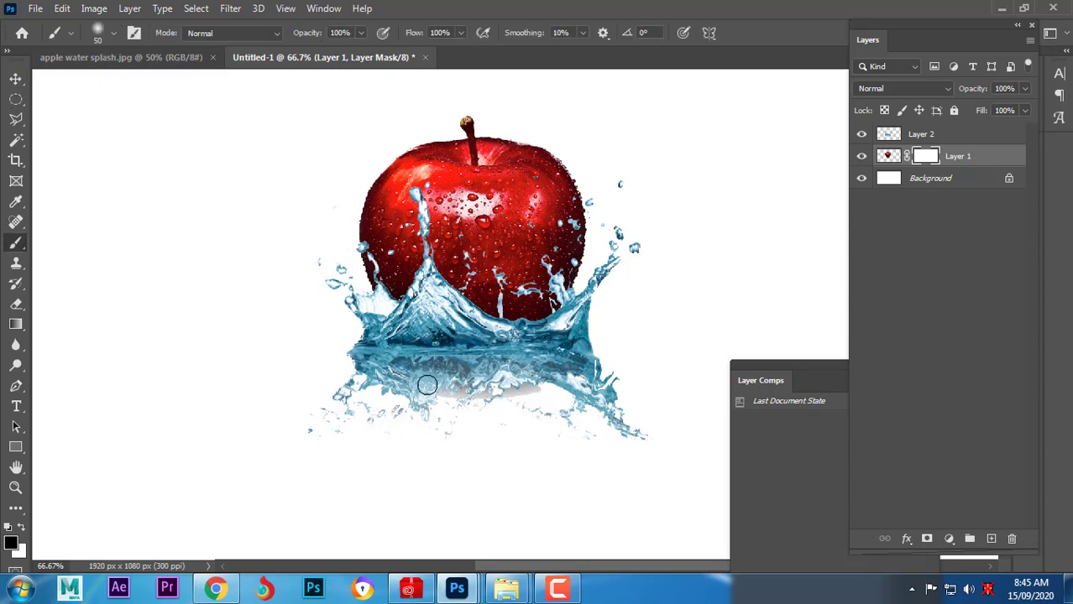
{"action": "left_click_drag", "start_coordinate": [455, 384], "coordinate": [554, 373]}
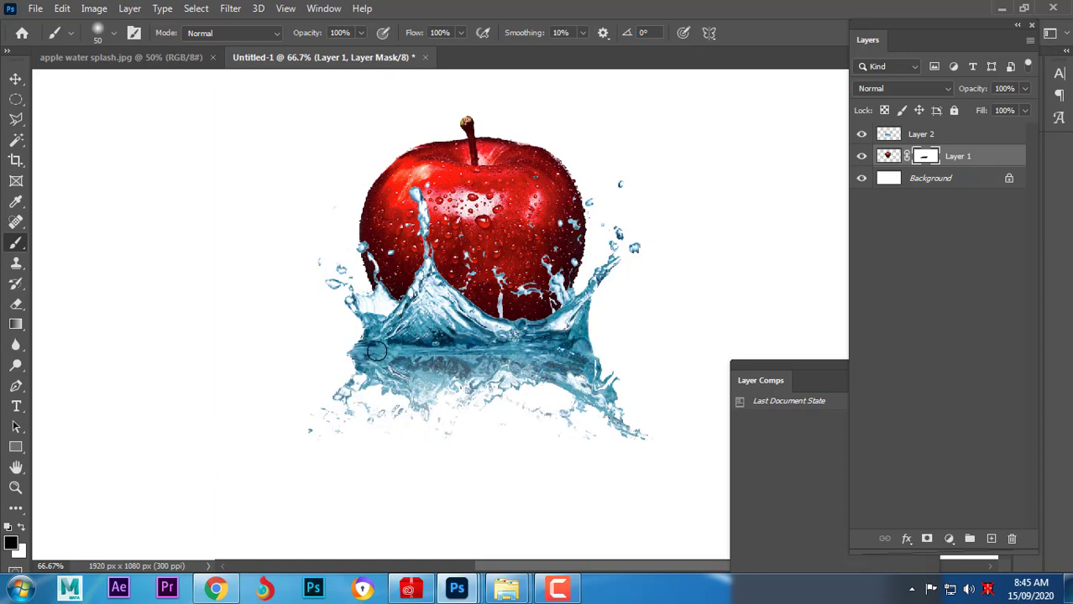
{"action": "left_click_drag", "start_coordinate": [519, 368], "coordinate": [458, 389]}
{"action": "left_click", "coordinate": [935, 134]}
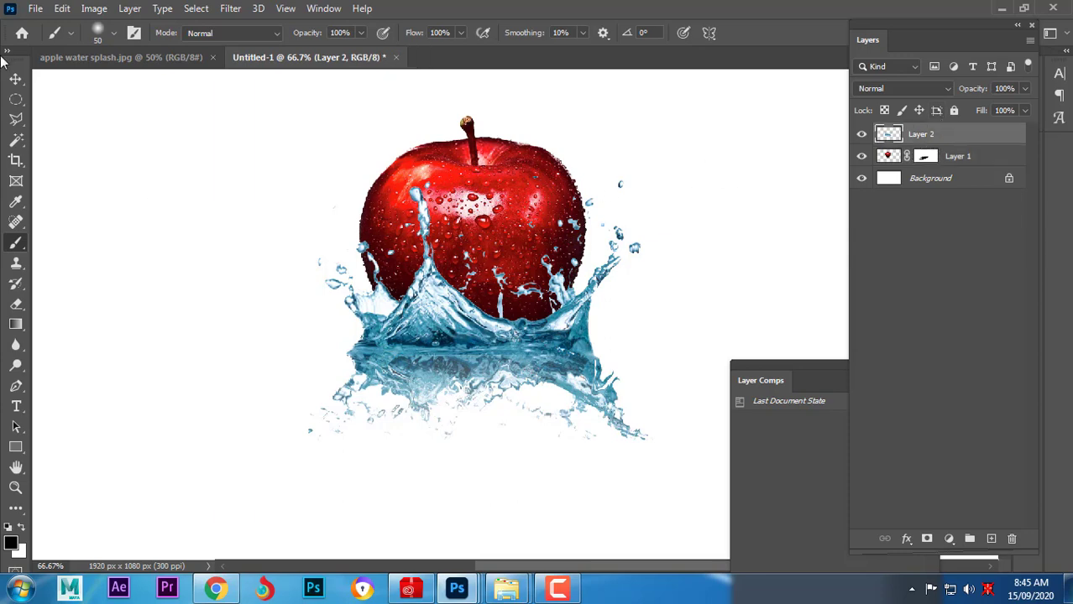
Raise the splash about 23 px and add a Hue/Saturation adjustment layer.
{"action": "left_click", "coordinate": [16, 78]}
{"action": "left_click_drag", "start_coordinate": [491, 355], "coordinate": [485, 337]}
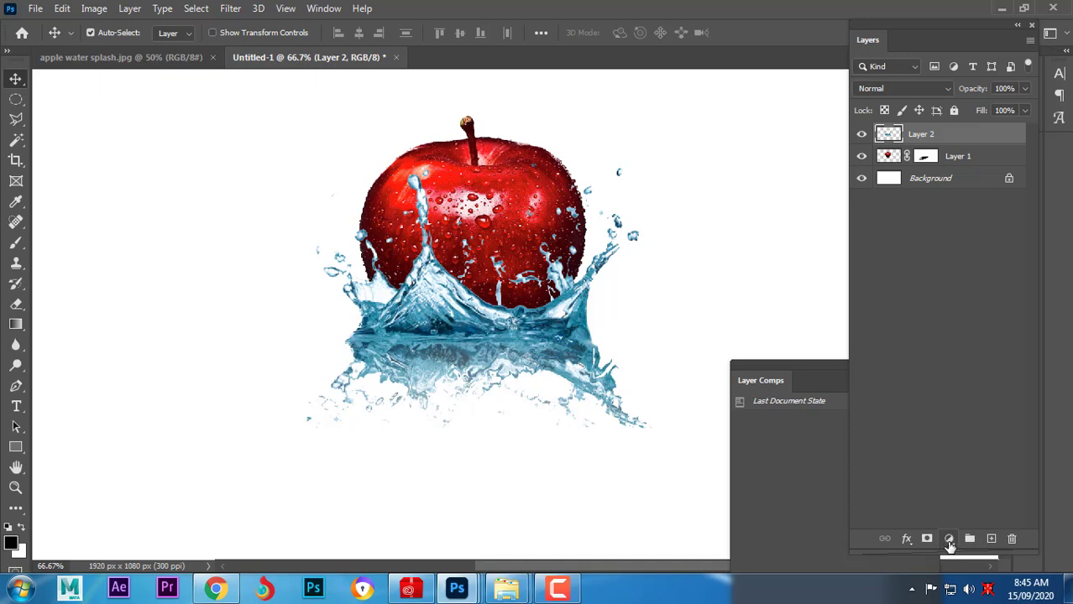
{"action": "left_click", "coordinate": [948, 539]}
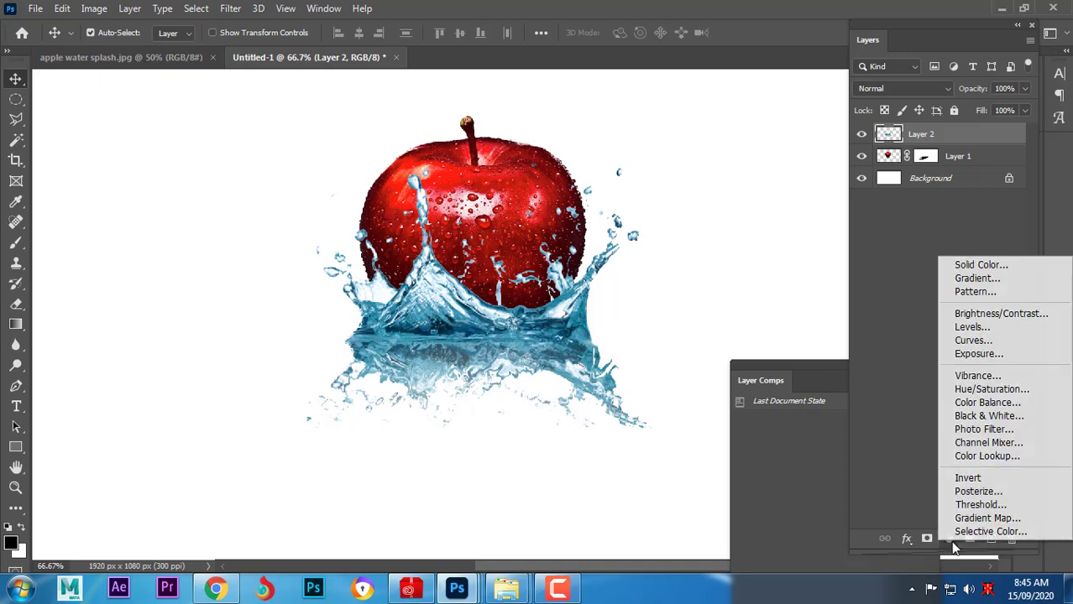
{"action": "left_click", "coordinate": [975, 391]}
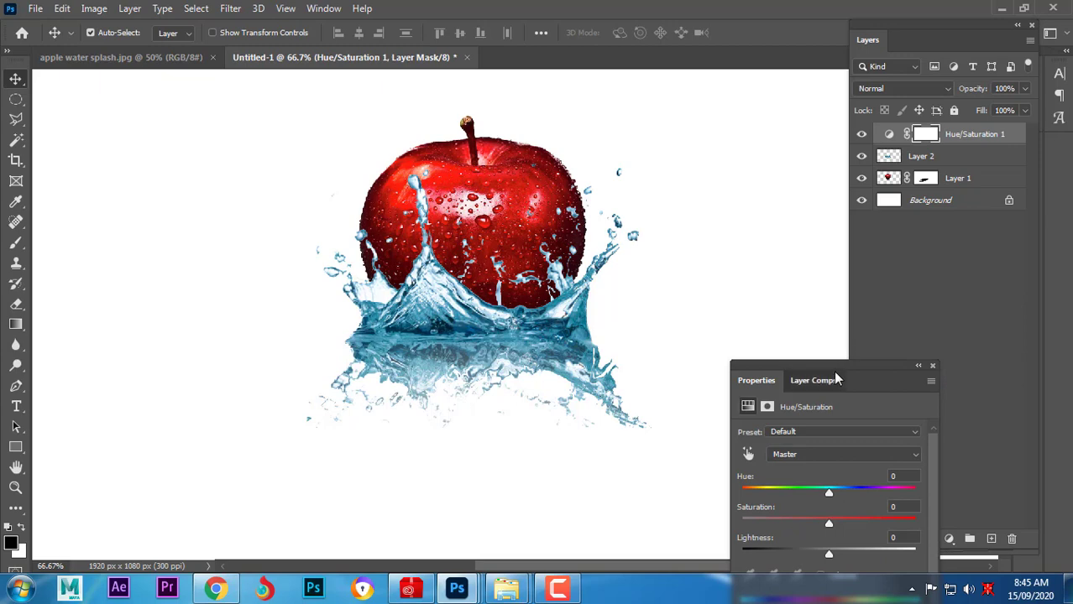
{"action": "mouse_move", "coordinate": [827, 380]}
{"action": "left_mouse_down"}
{"action": "mouse_move", "coordinate": [897, 306]}
{"action": "mouse_move", "coordinate": [868, 356]}
{"action": "left_mouse_up"}
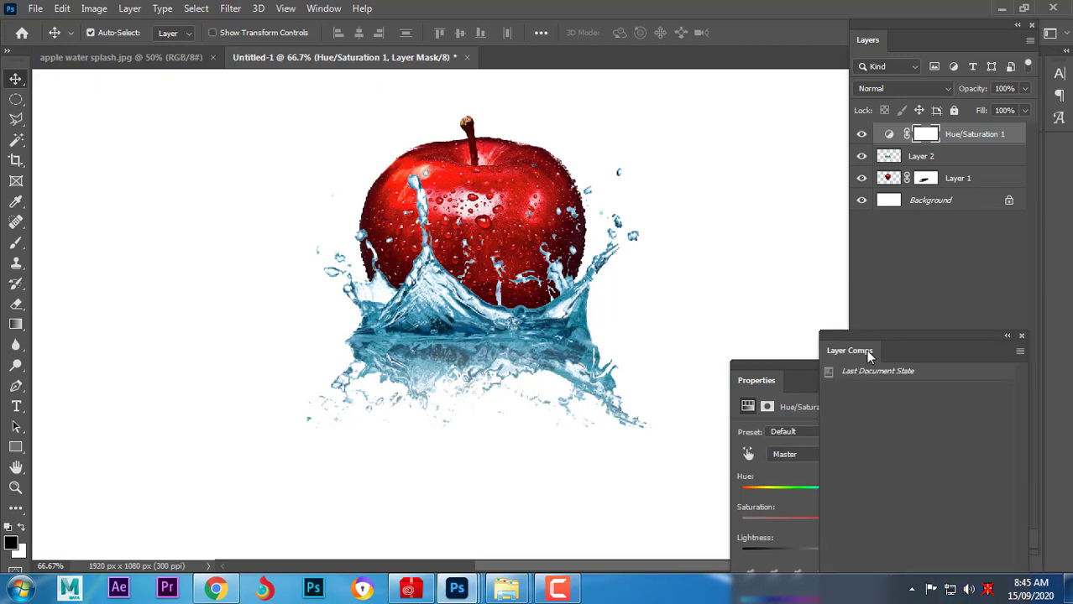
{"action": "left_click", "coordinate": [1021, 335]}
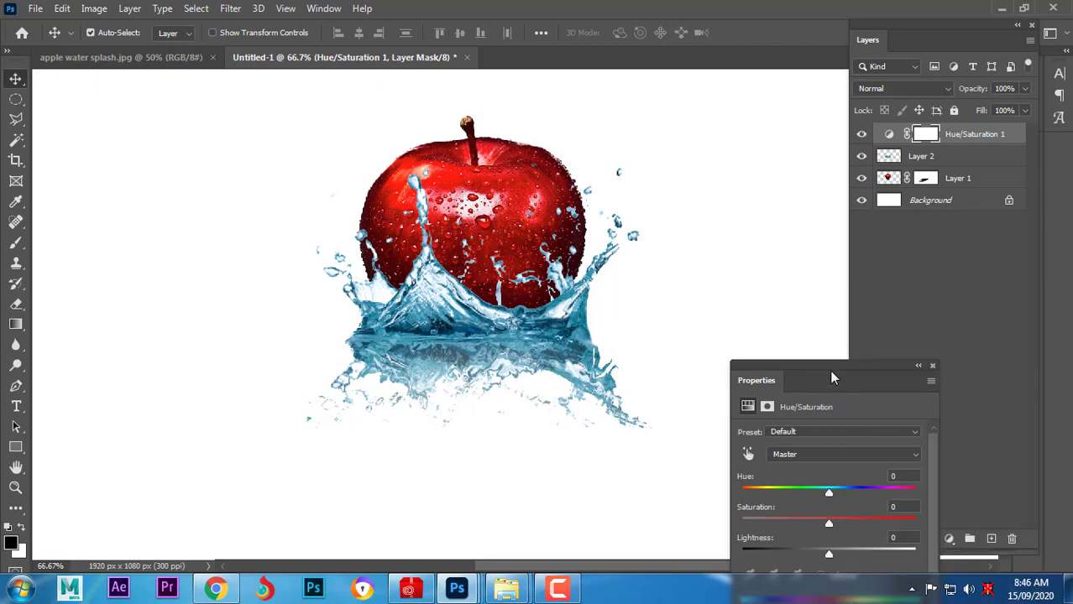
Clip the Hue/Saturation 1 layer to the splash layer.
{"action": "right_click", "coordinate": [990, 135]}
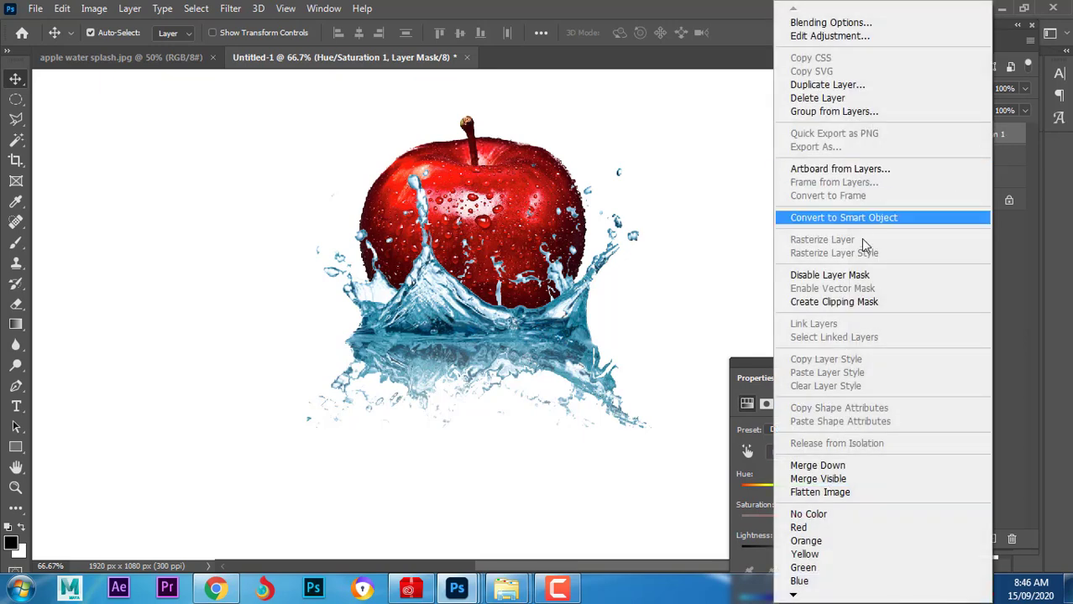
{"action": "left_click", "coordinate": [849, 302]}
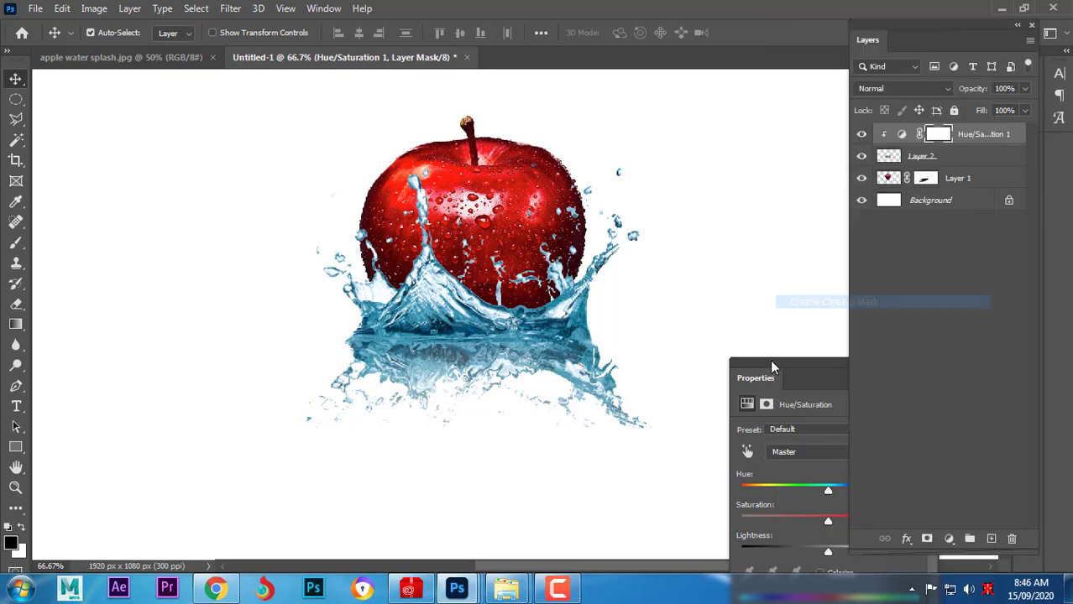
{"action": "left_click_drag", "start_coordinate": [801, 371], "coordinate": [866, 168]}
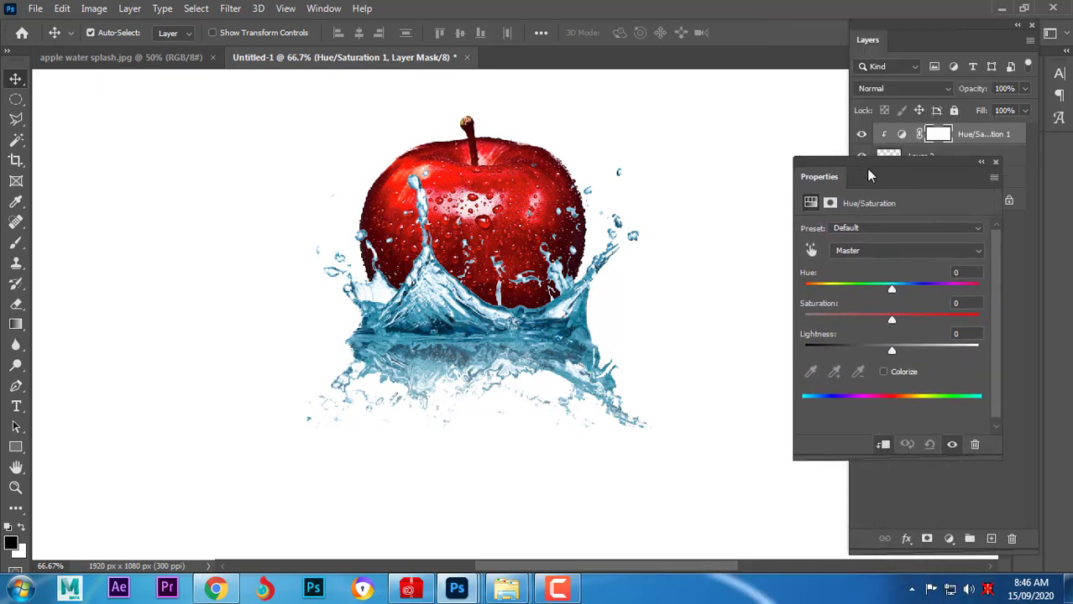
Set Hue to +162 and Saturation to about +68 so the splash turns vivid red.
{"action": "left_click_drag", "start_coordinate": [892, 290], "coordinate": [972, 295]}
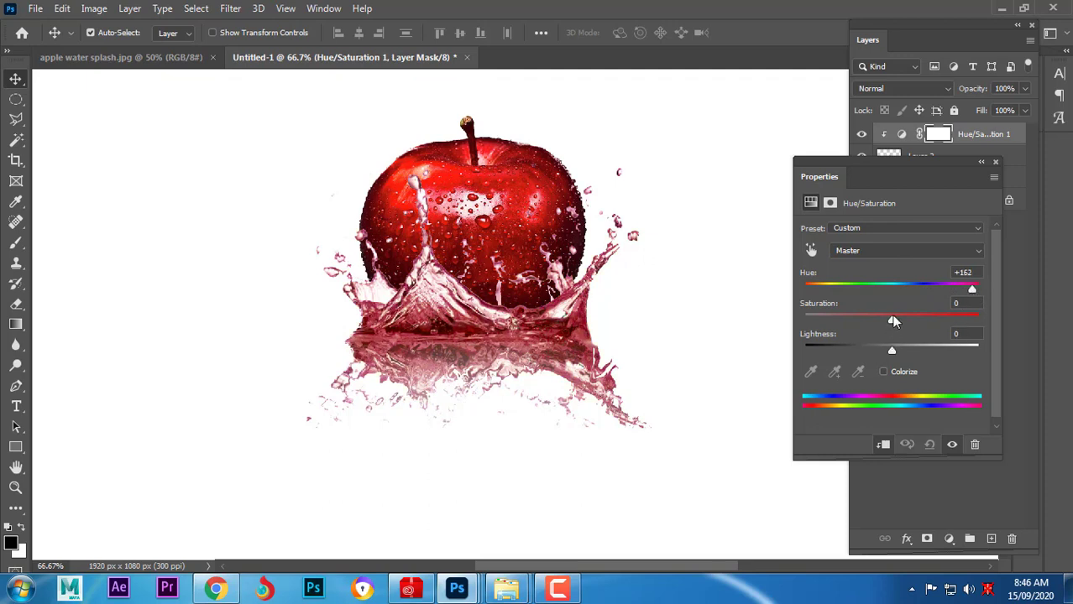
{"action": "left_click_drag", "start_coordinate": [917, 315], "coordinate": [954, 315]}
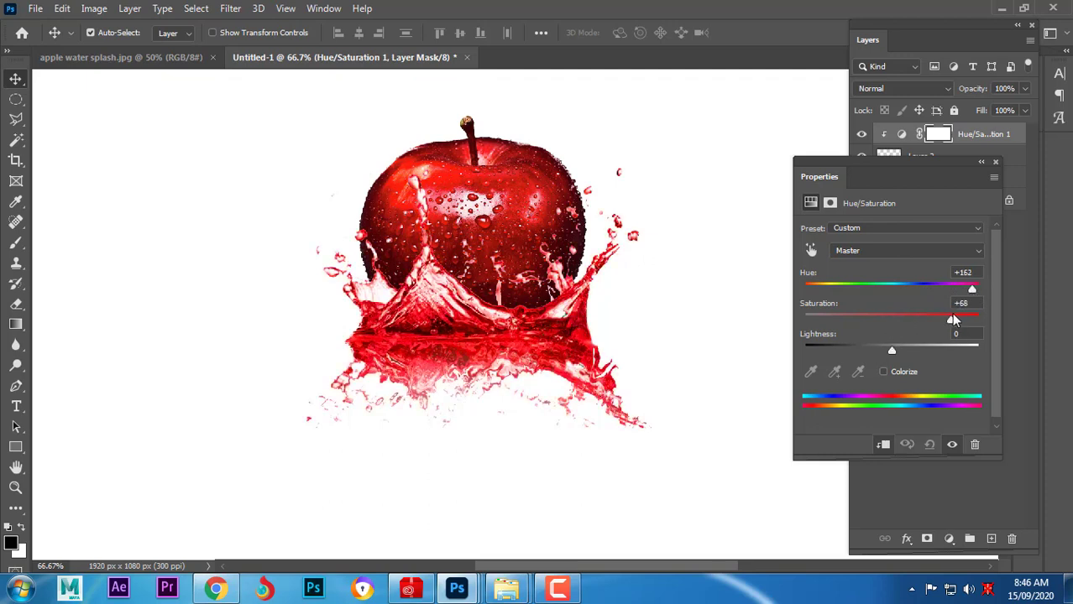